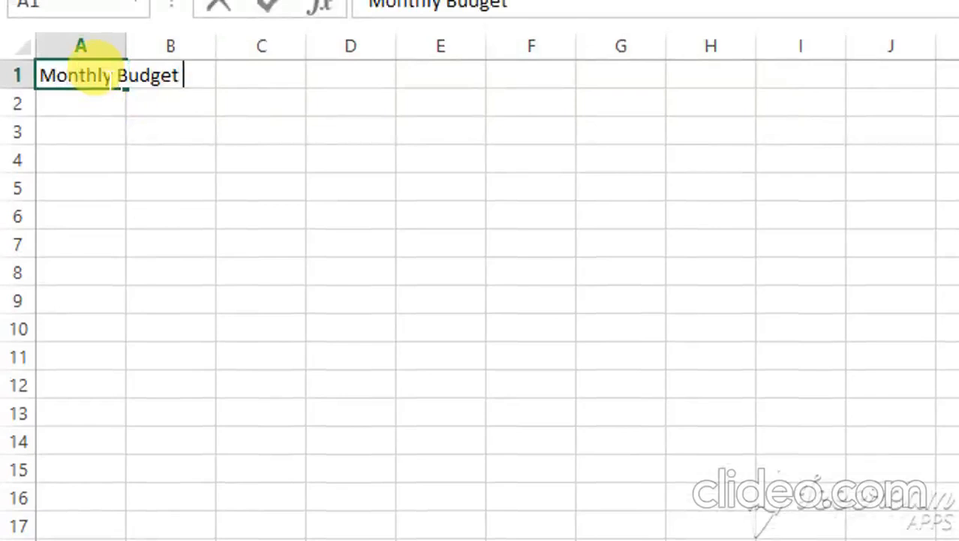
Step: Complete the title in cell A1 as "Monthly Budget Plan"
key("BackSpace")
key("BackSpace")
key("BackSpace")
key("BackSpace")
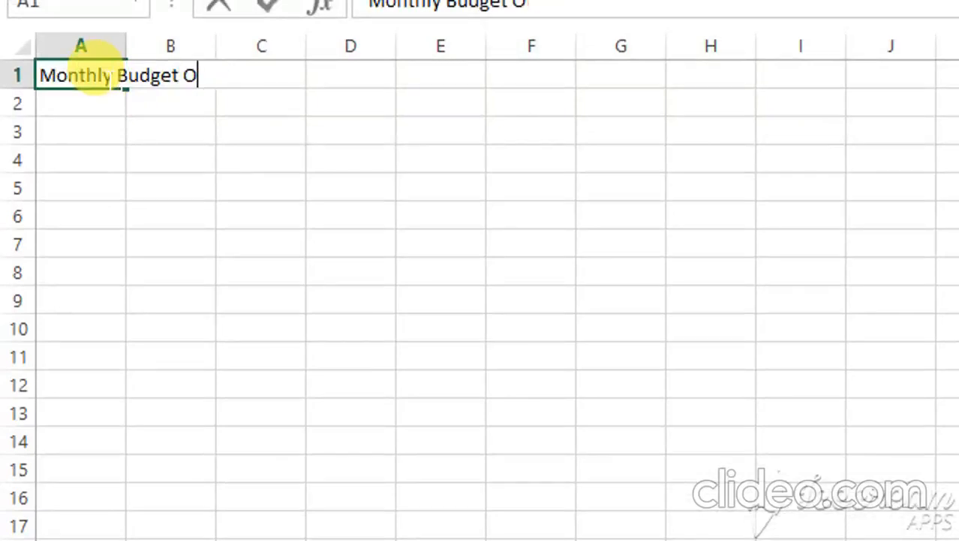
type("Plan")
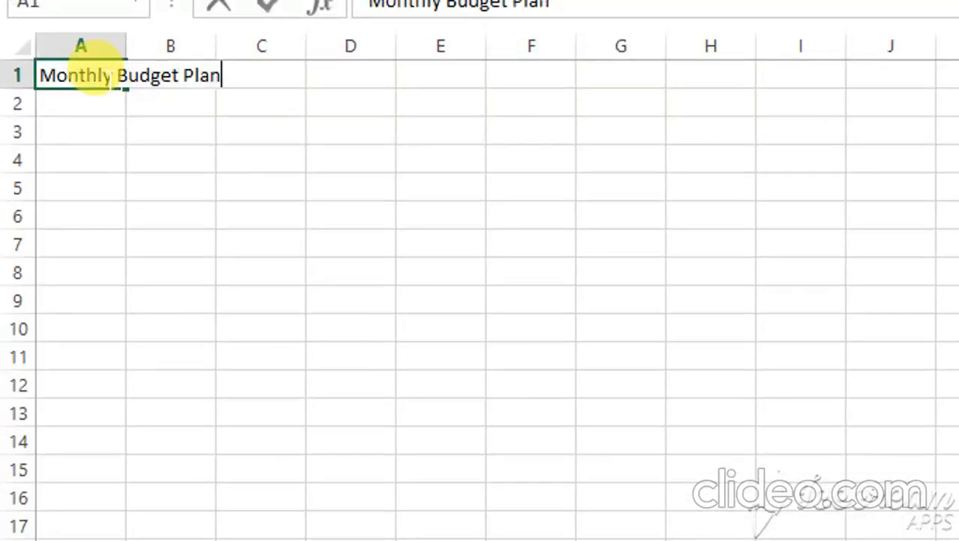
key("Return")
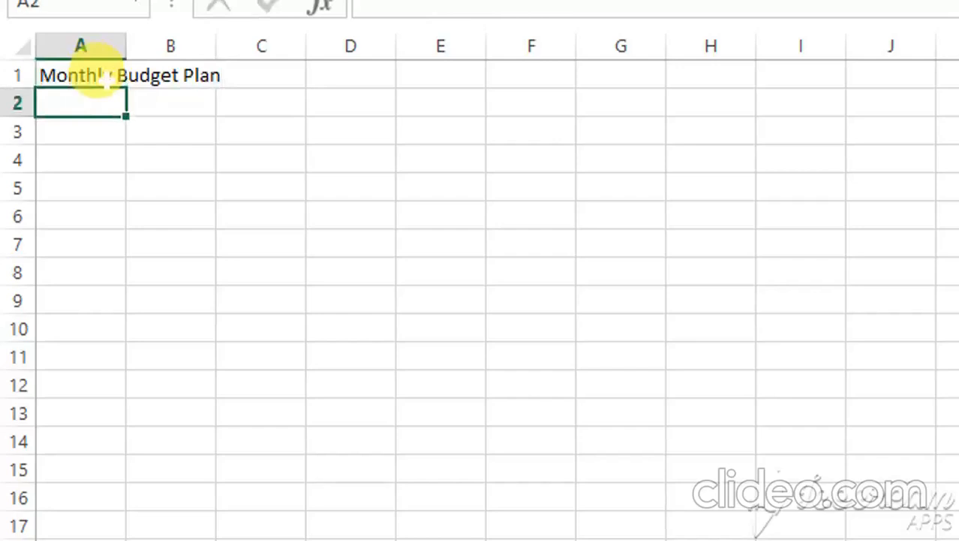
Step: Enter the label "Employee Name:" followed by an underscore blank line in cell A2
type("Emplou")
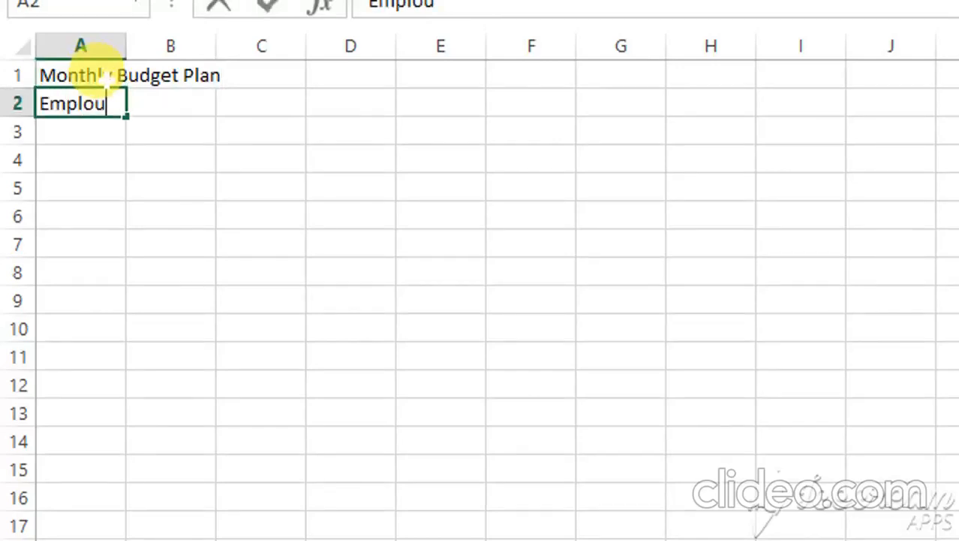
key("BackSpace")
type("yee NAme")
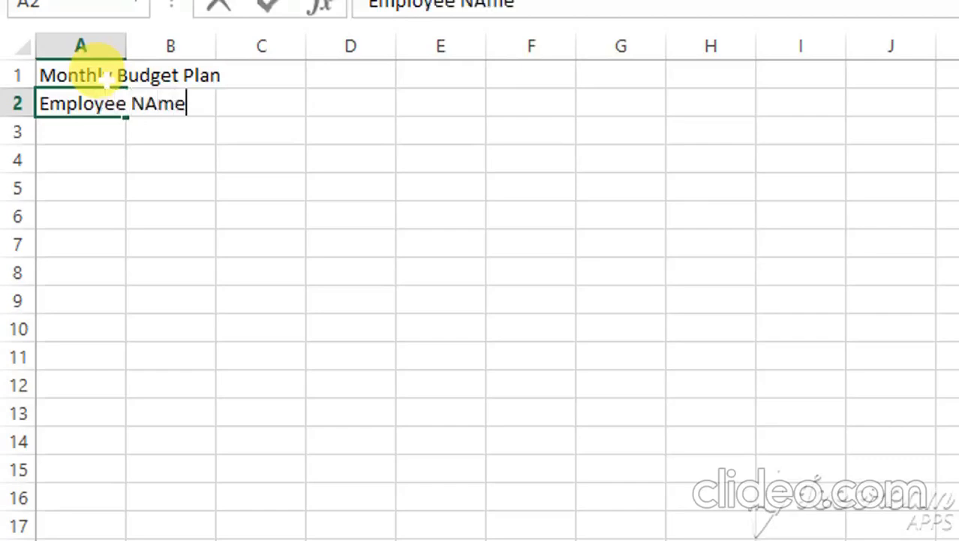
key("BackSpace")
key("BackSpace")
key("BackSpace")
type("ame")
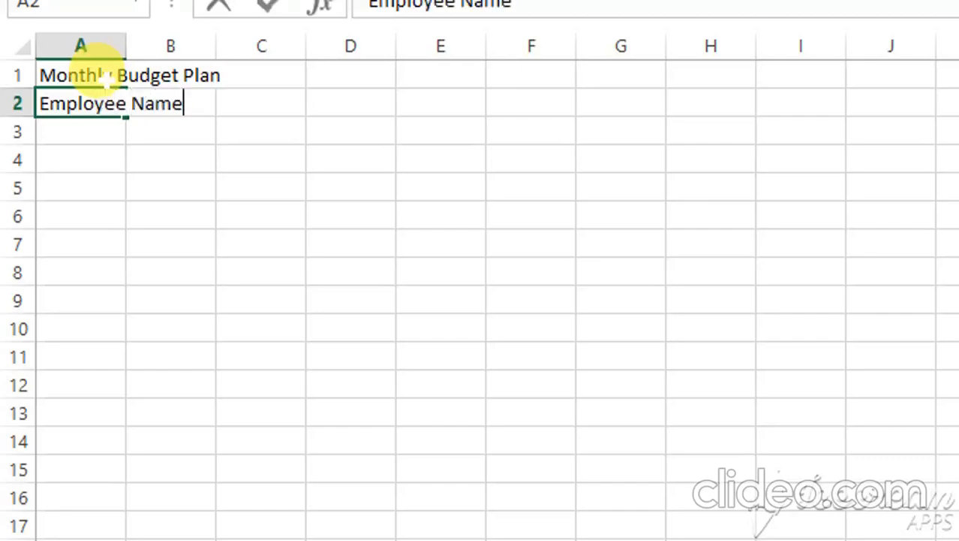
type(":___")
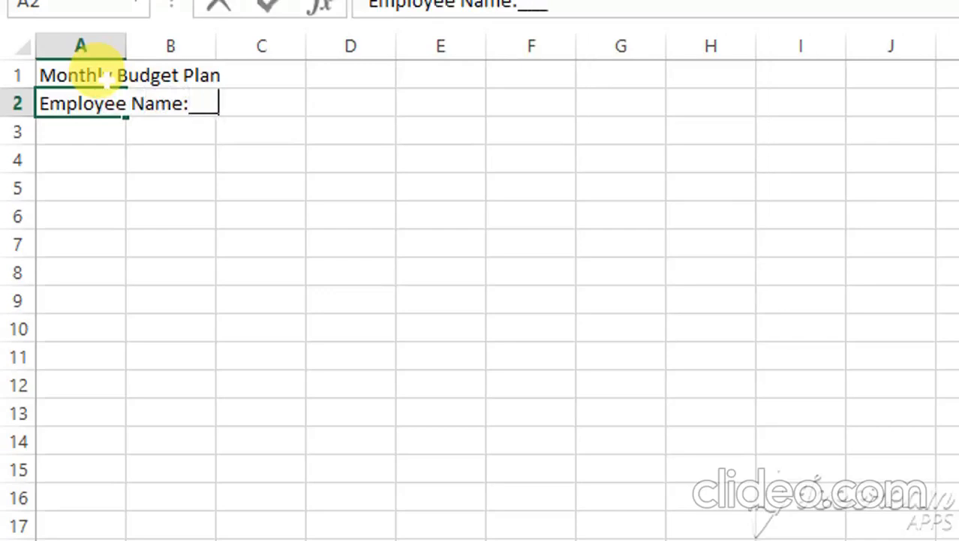
type("______")
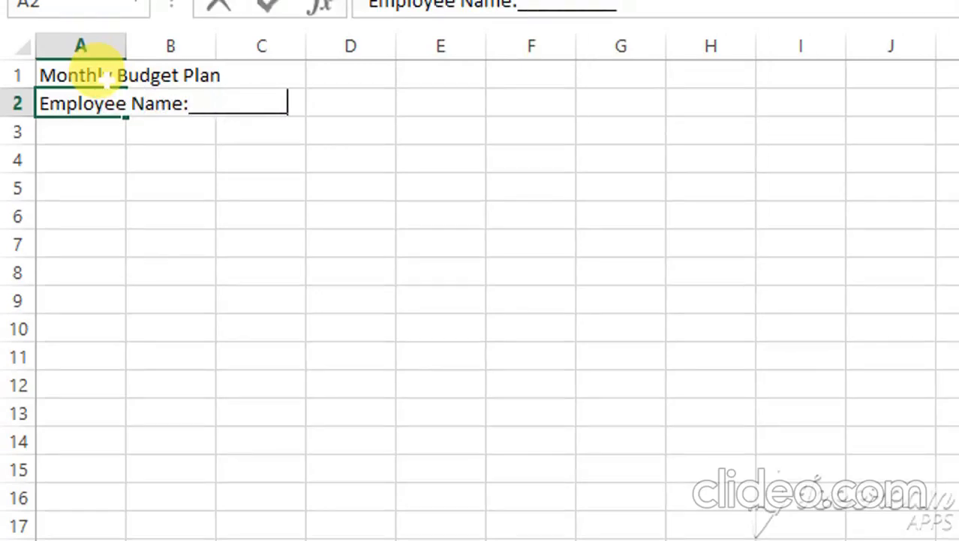
key("Return")
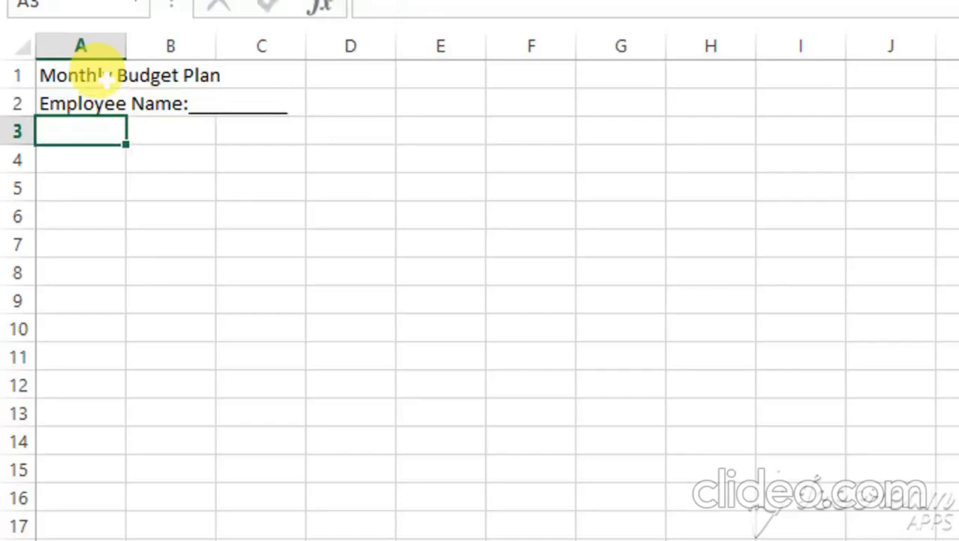
Step: Enter the heading "Expense Details" in cell A3
type("Expense ")
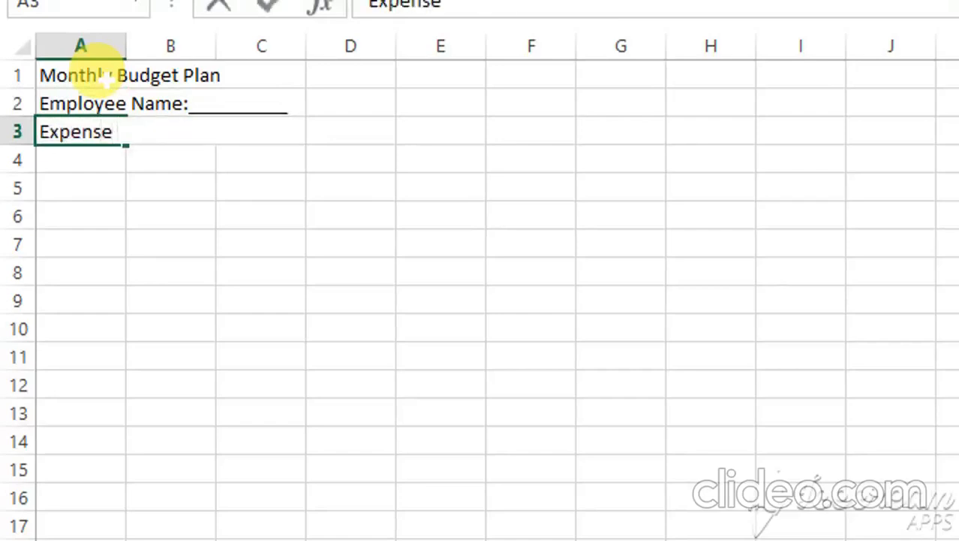
type("Details")
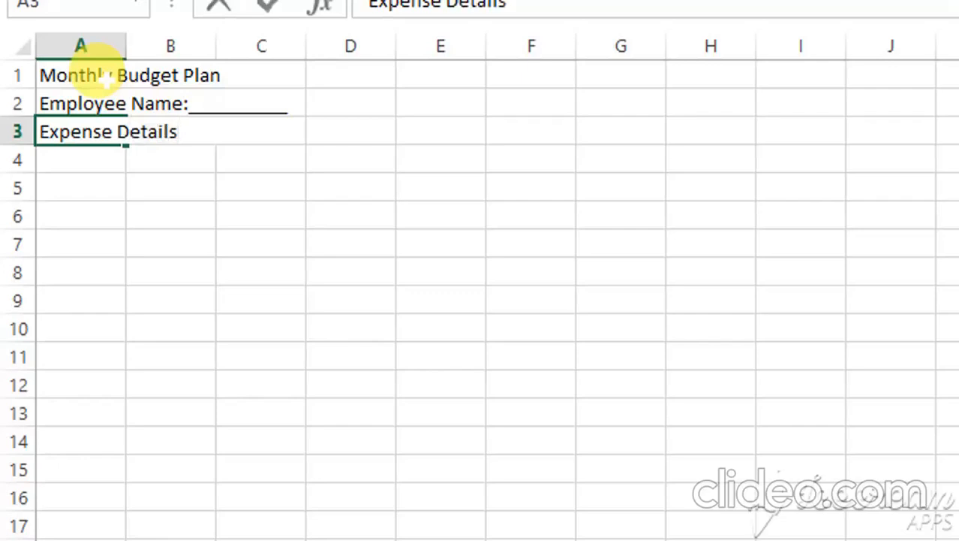
key("Return")
Step: Enter "Jan" in cell B3 and autofill the month headings across to May in F3
key("Right")
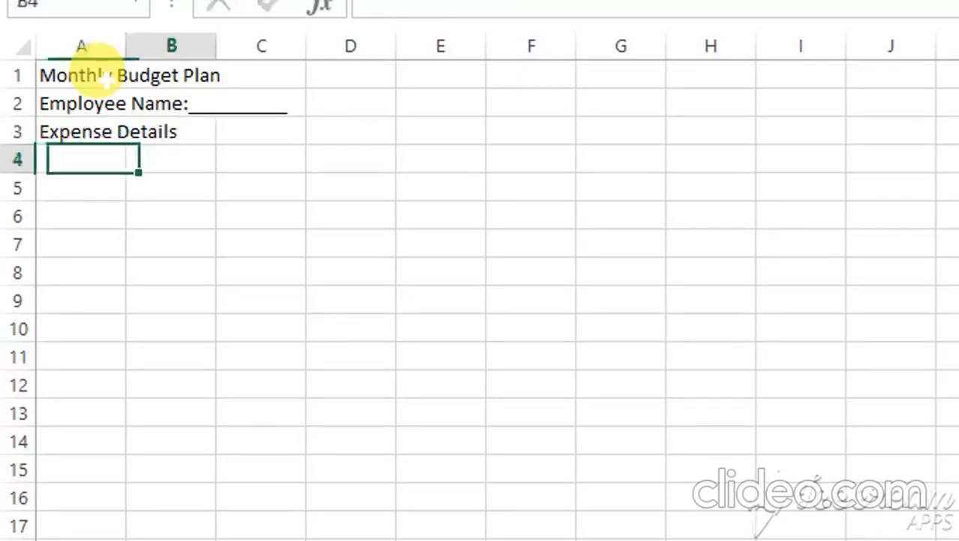
key("Up")
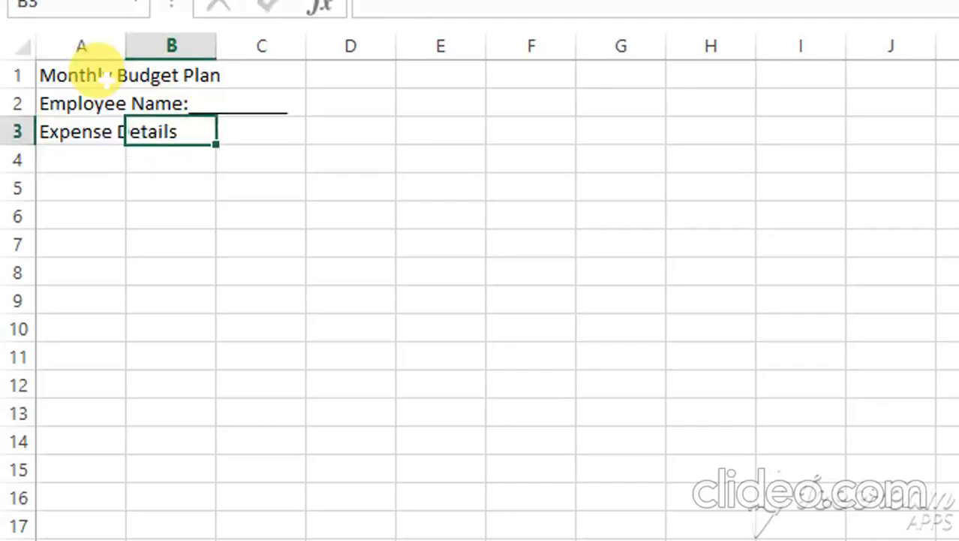
type("Jan")
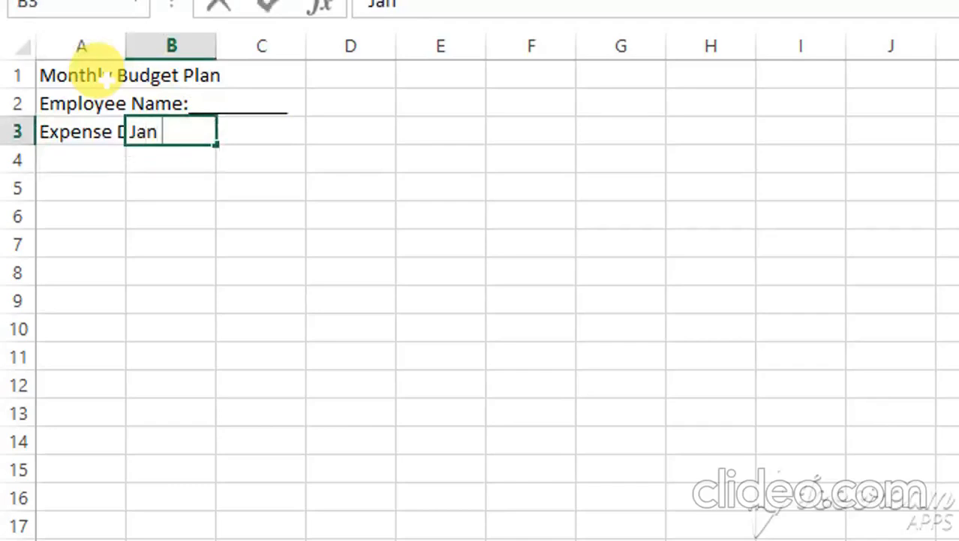
key("Tab")
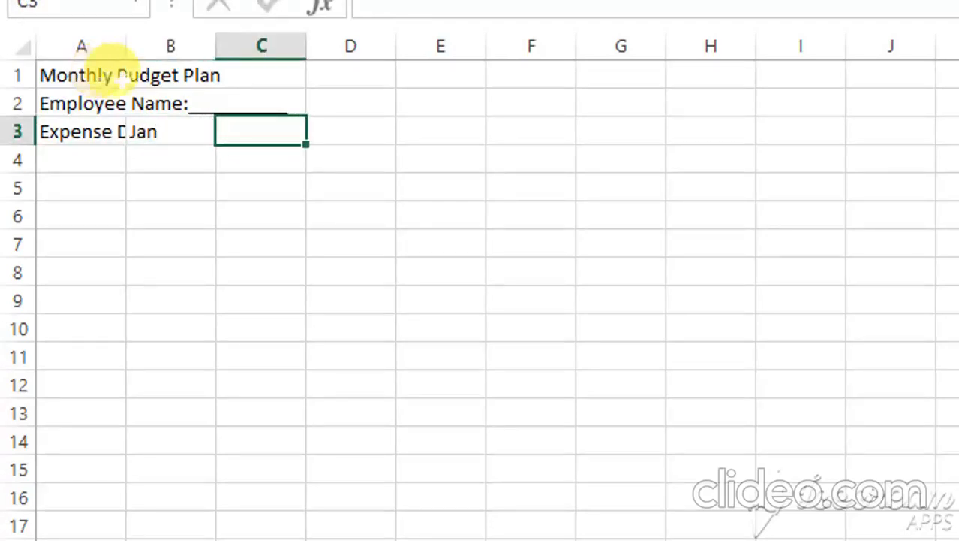
left_click(167, 131)
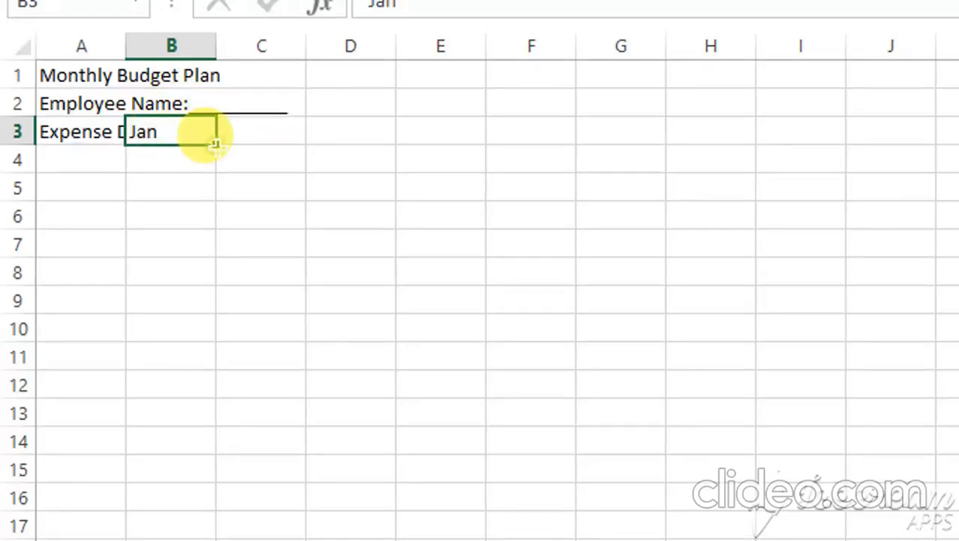
left_click_drag(215, 144, 538, 138)
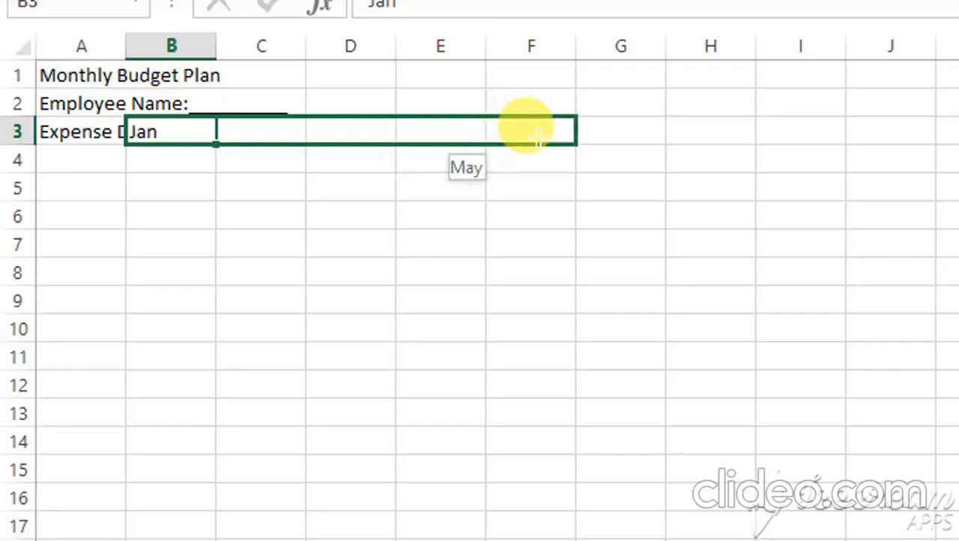
left_click_drag(539, 138, 536, 134)
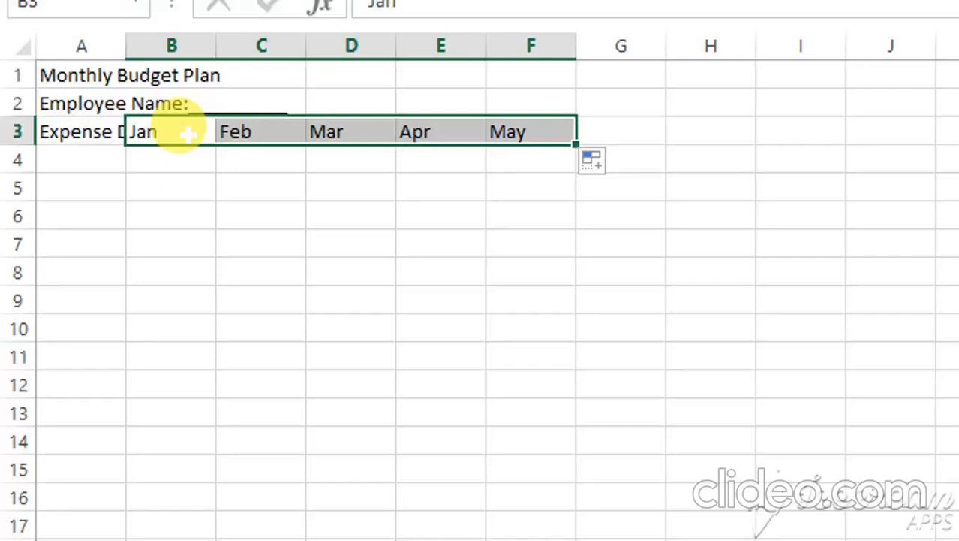
Step: Open cell A3 for editing to check its full heading text, leaving the content as is
left_click(107, 133)
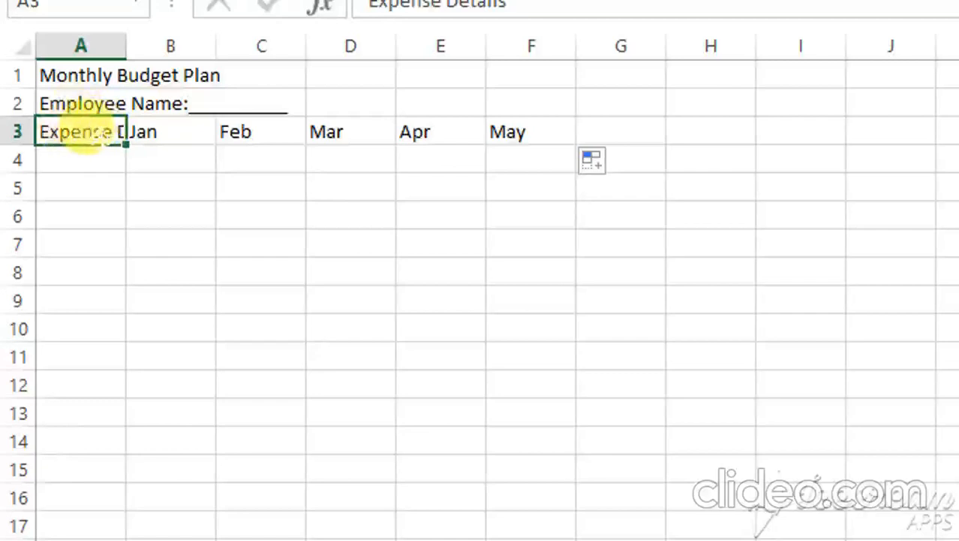
double_click(102, 134)
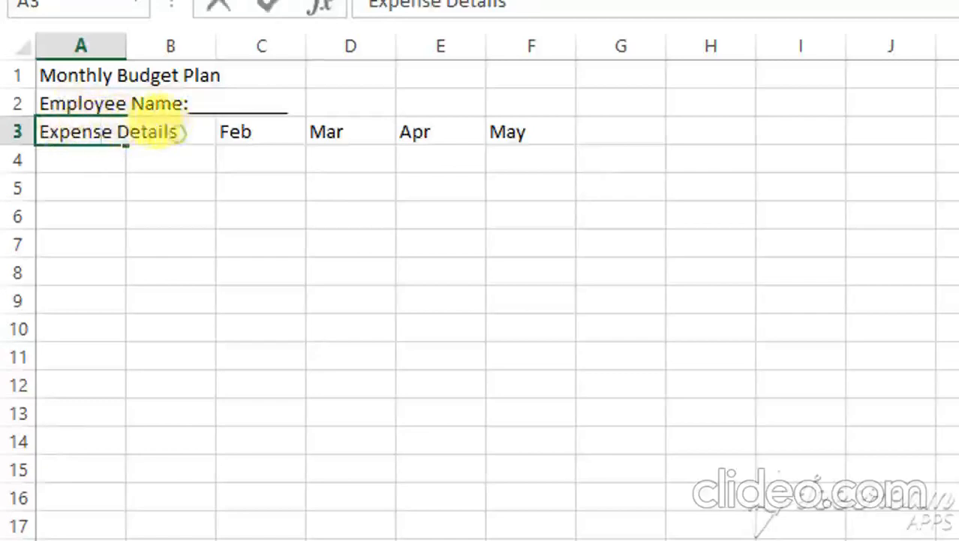
left_click_drag(174, 132, 15, 132)
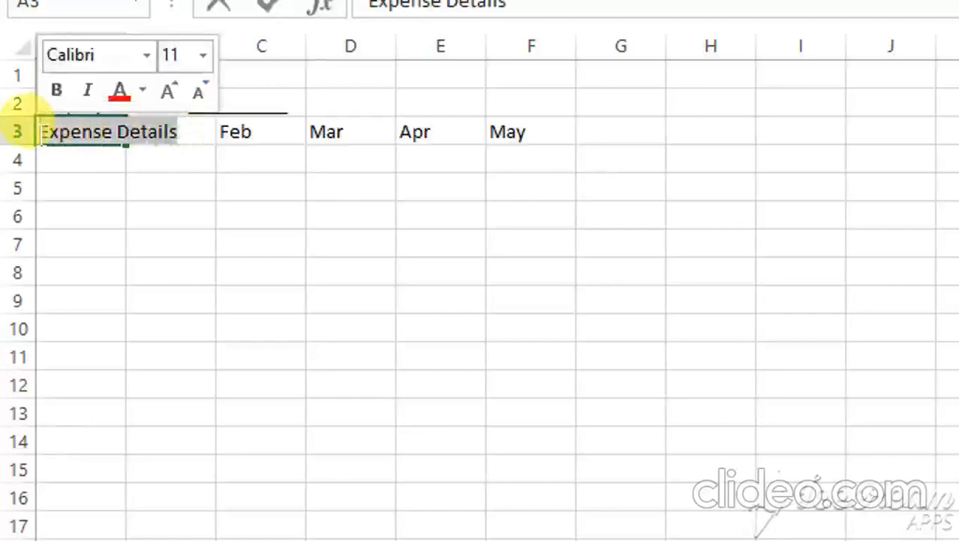
left_click(88, 213)
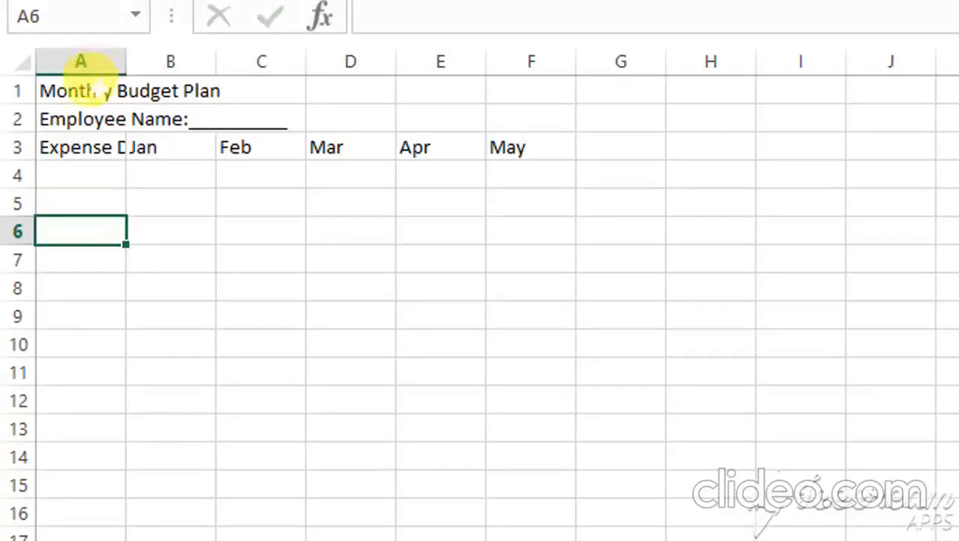
Step: Merge and center the title across A1:F1 and the employee name line across A2:G2, both with middle vertical alignment
left_click(99, 83)
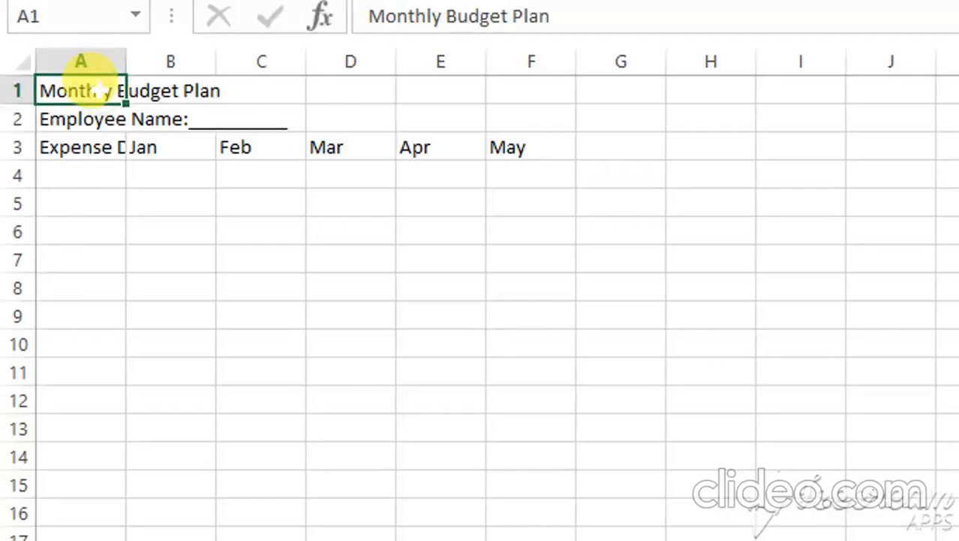
key("shift+Right")
key("shift+Right")
key("shift+Right")
key("shift+Right")
key("shift+Right")
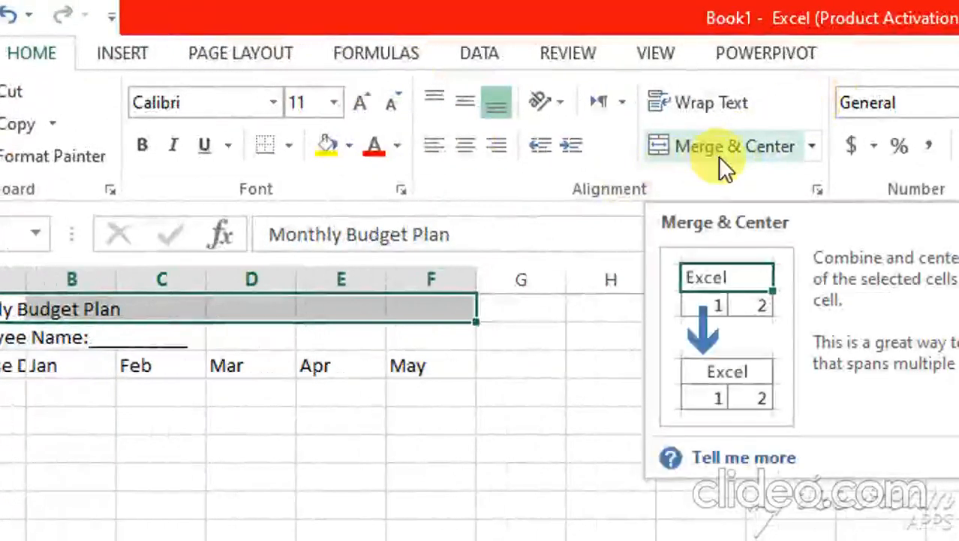
left_click(719, 158)
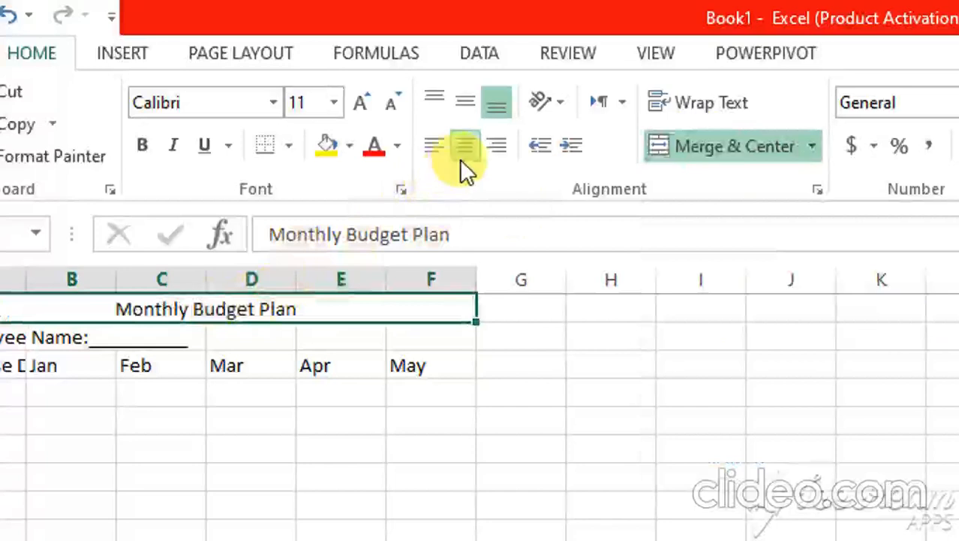
left_click(465, 109)
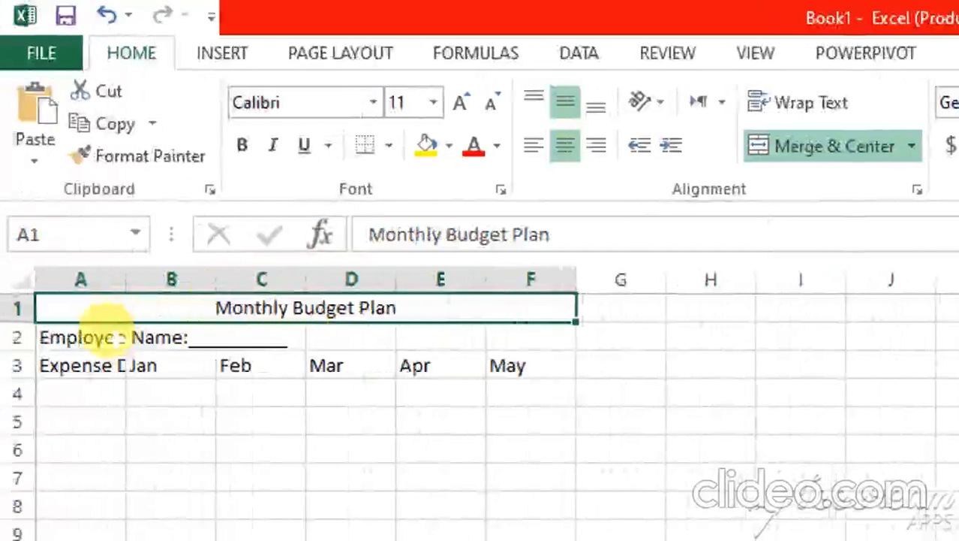
left_click(100, 337)
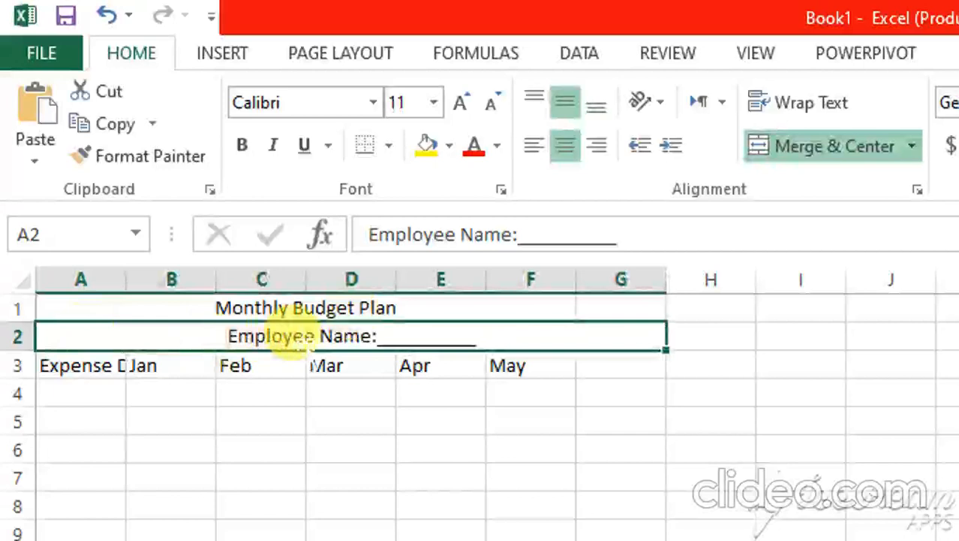
Step: Format the "Monthly Budget Plan" title with font size 24 and the Algerian font
left_click(304, 308)
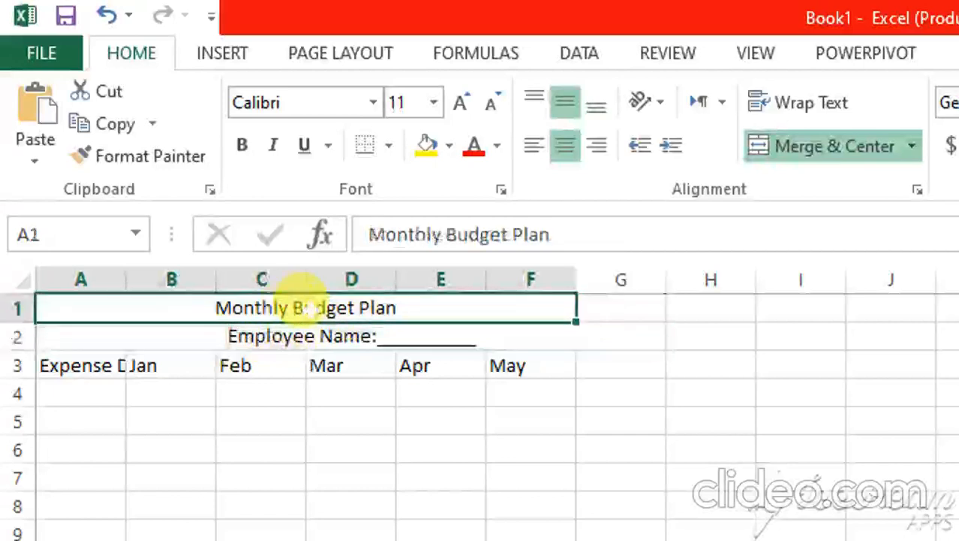
left_click(433, 103)
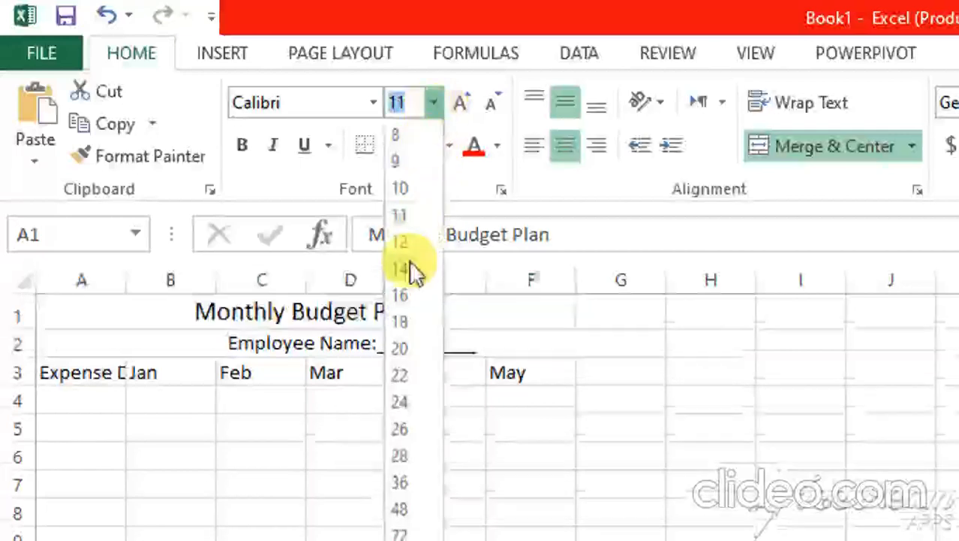
left_click(404, 393)
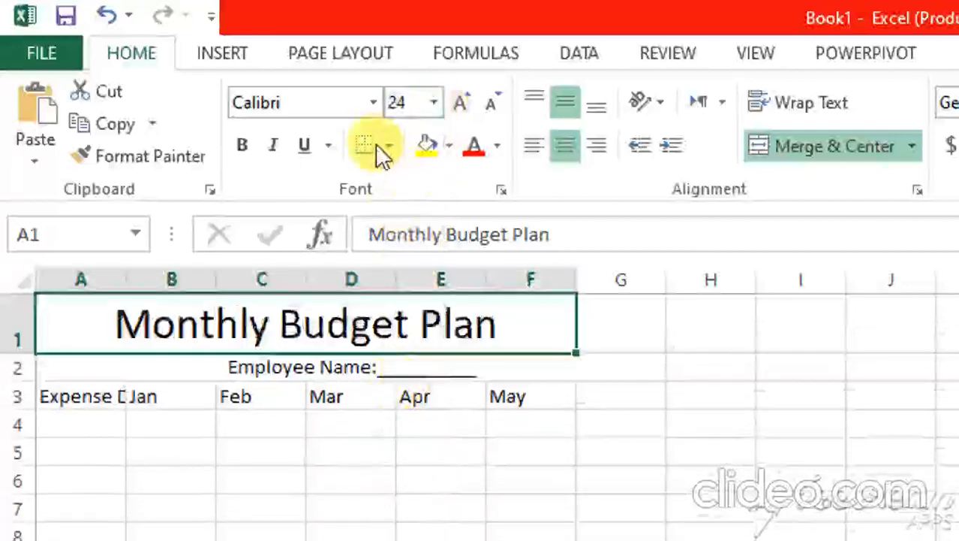
left_click(373, 102)
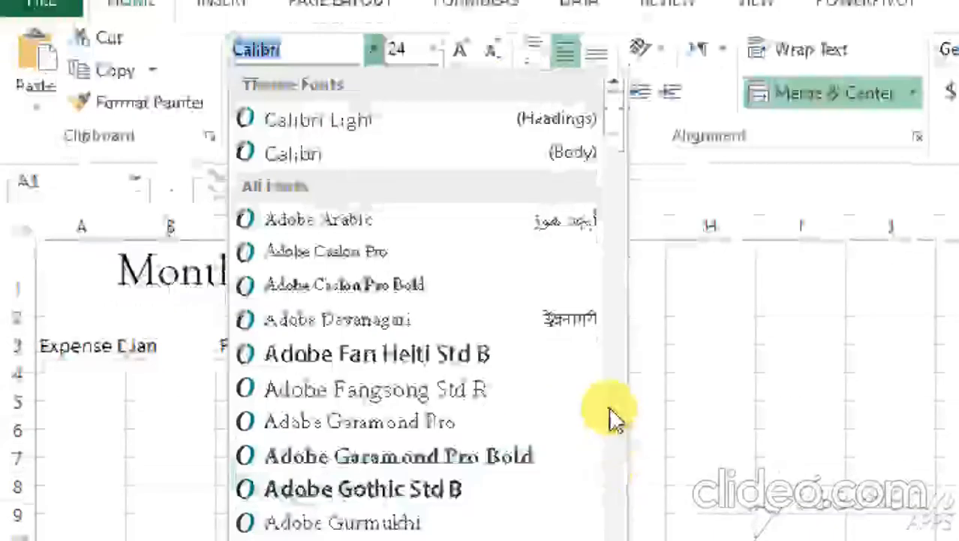
scroll(614, 466, "down", 7)
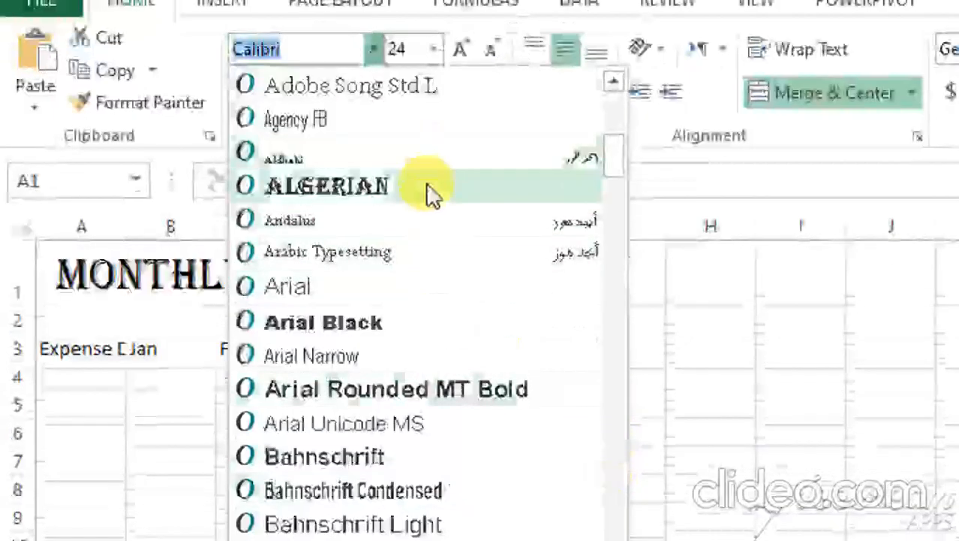
left_click(431, 193)
Step: Format the employee name line in row 2 with font size 16 and the Algerian font
left_click(332, 316)
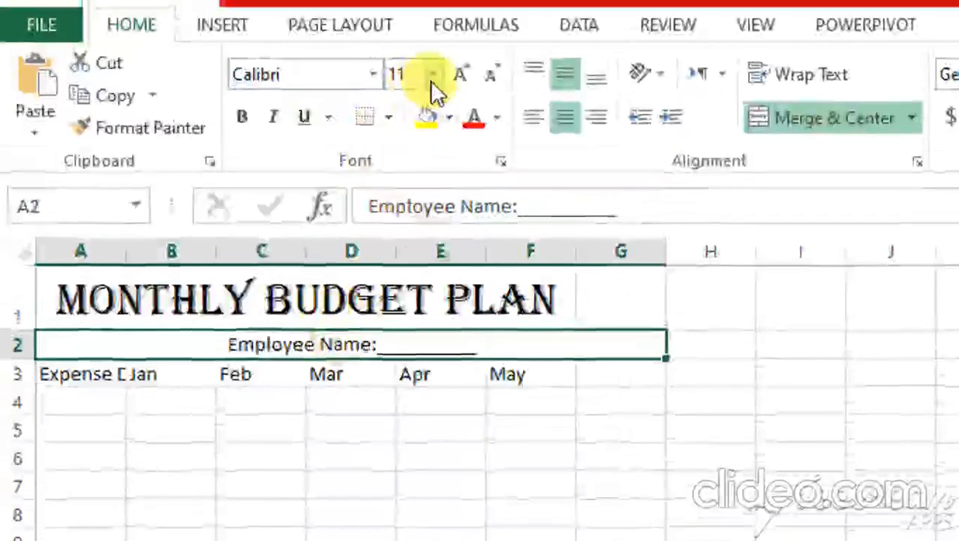
left_click(433, 48)
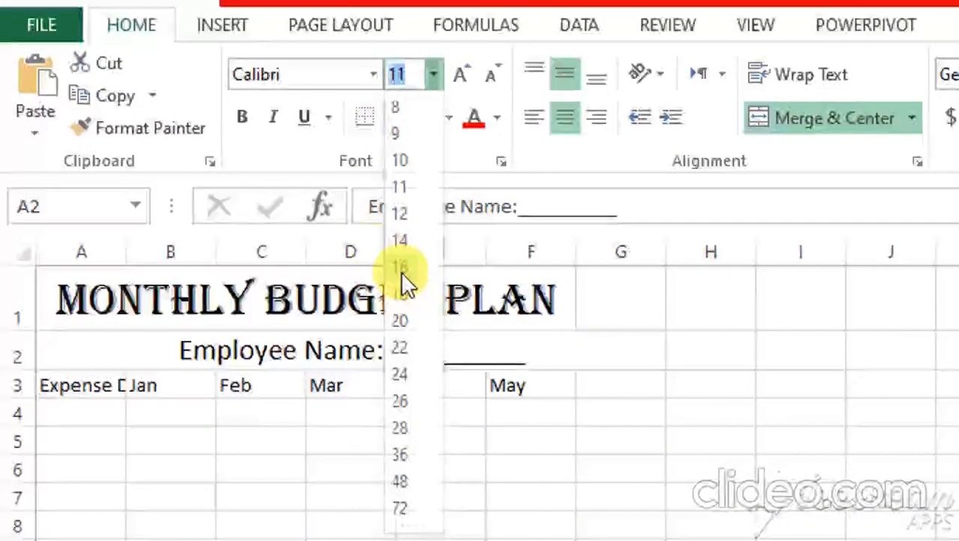
left_click(400, 269)
left_click(368, 78)
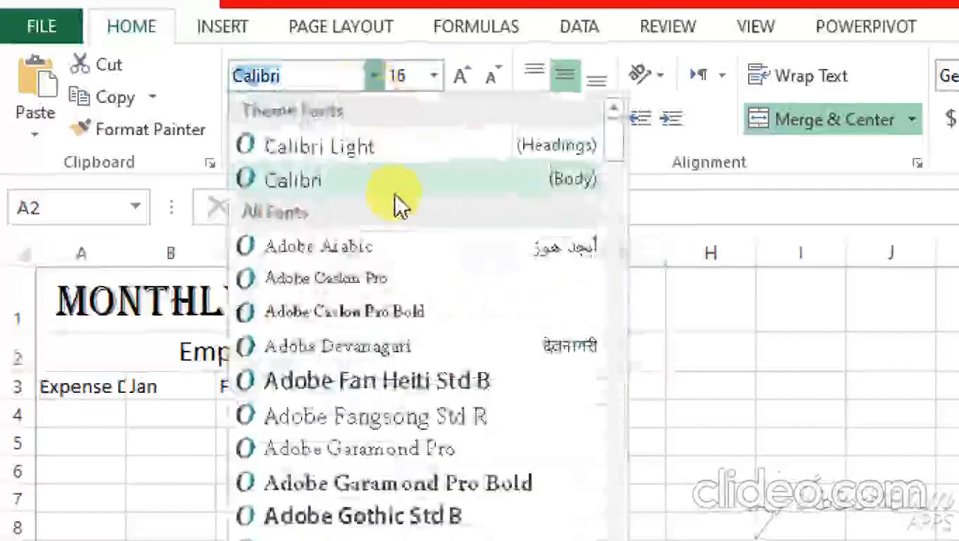
scroll(605, 290, "down", 5)
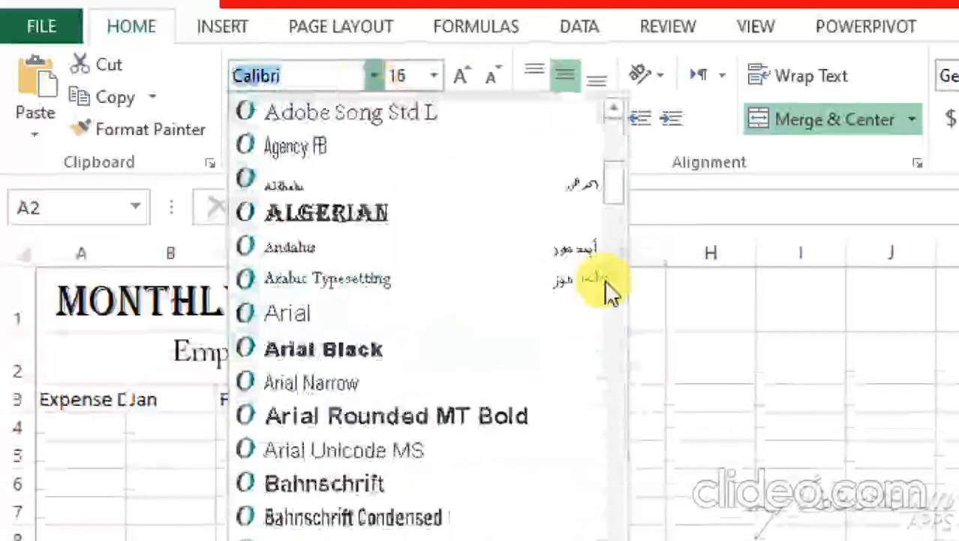
left_click(450, 225)
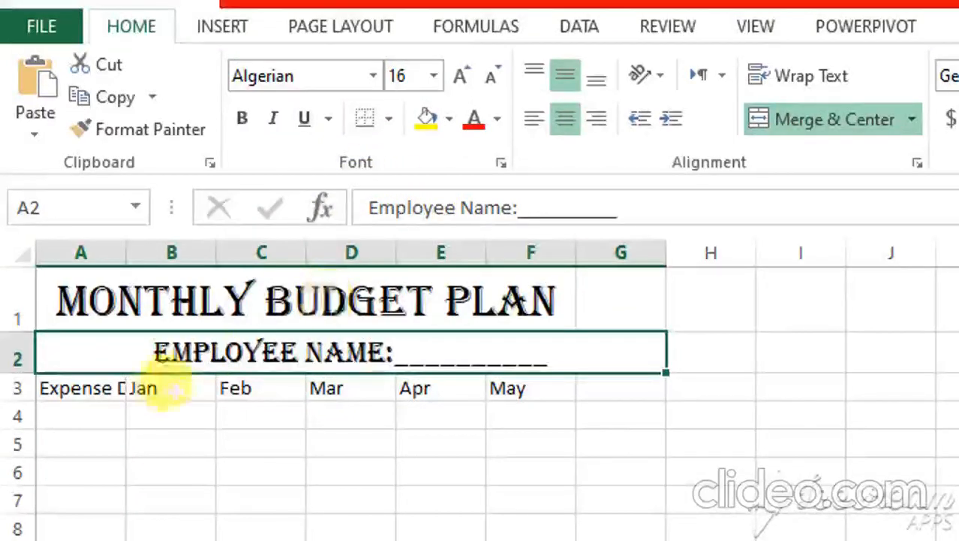
Step: Fit column A's width to the "Expense Details" heading and enter "Medical" as the first expense in cell A4
left_click(94, 388)
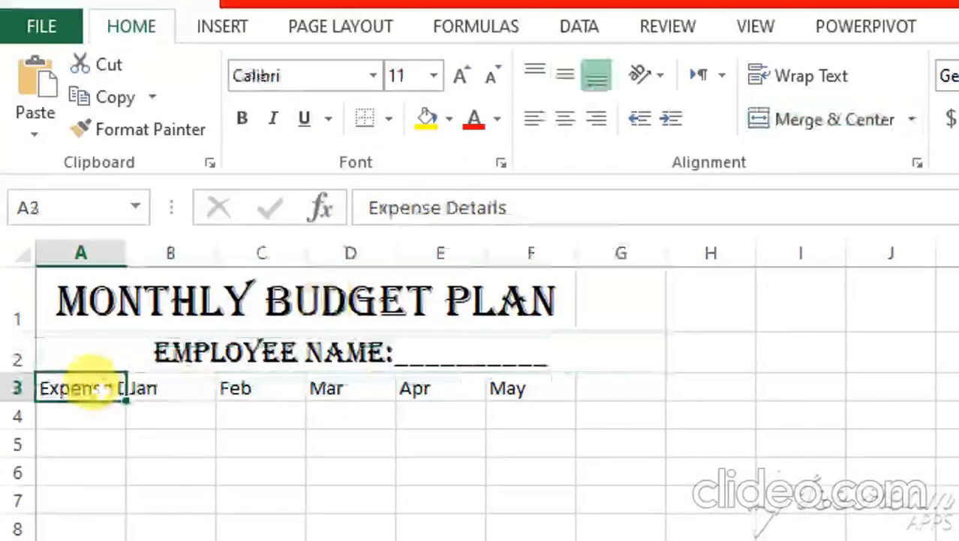
double_click(126, 250)
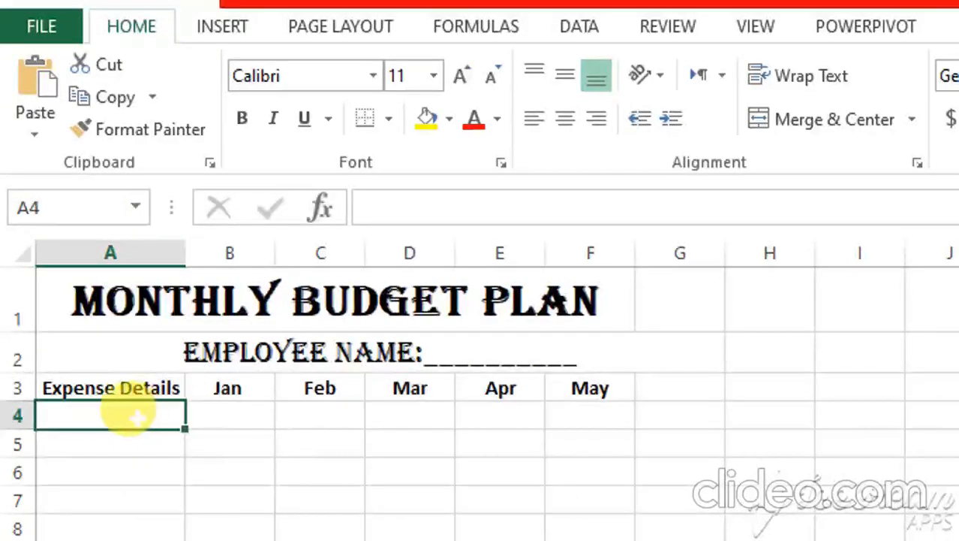
type("MEd")
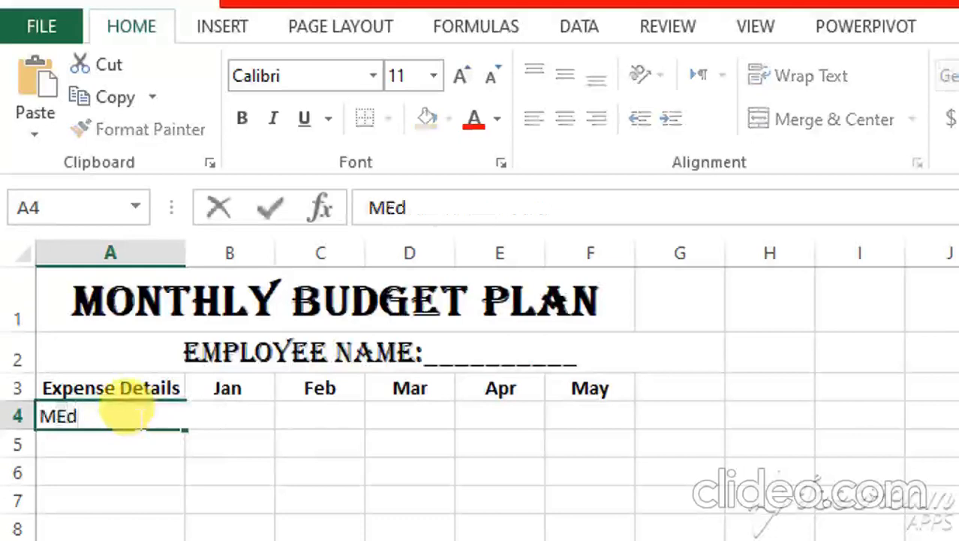
key("BackSpace")
key("BackSpace")
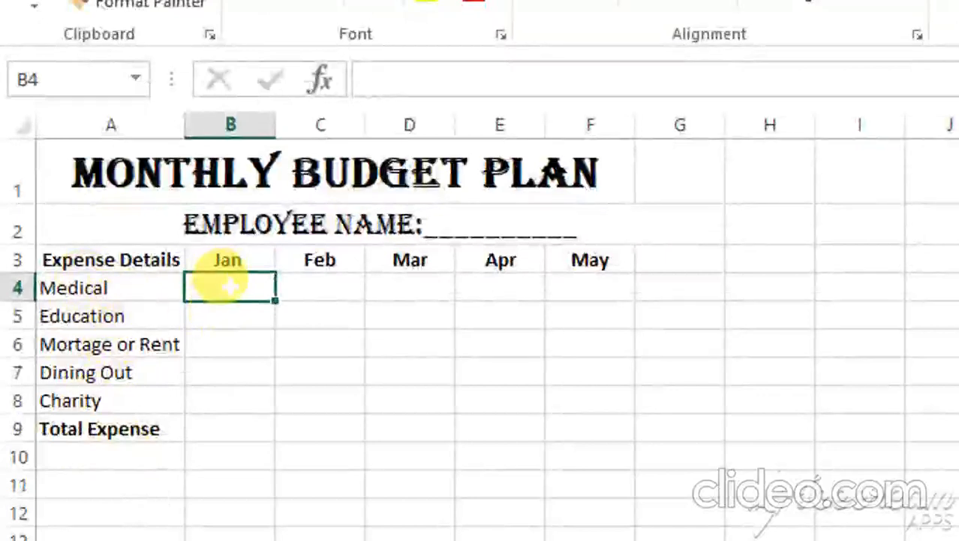
key("super+Tab")
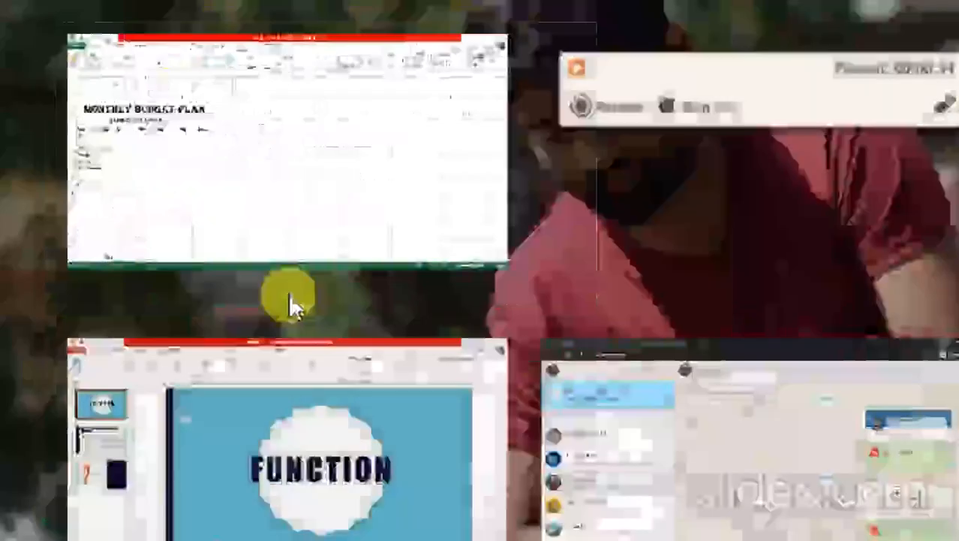
left_click(257, 197)
left_click(240, 169)
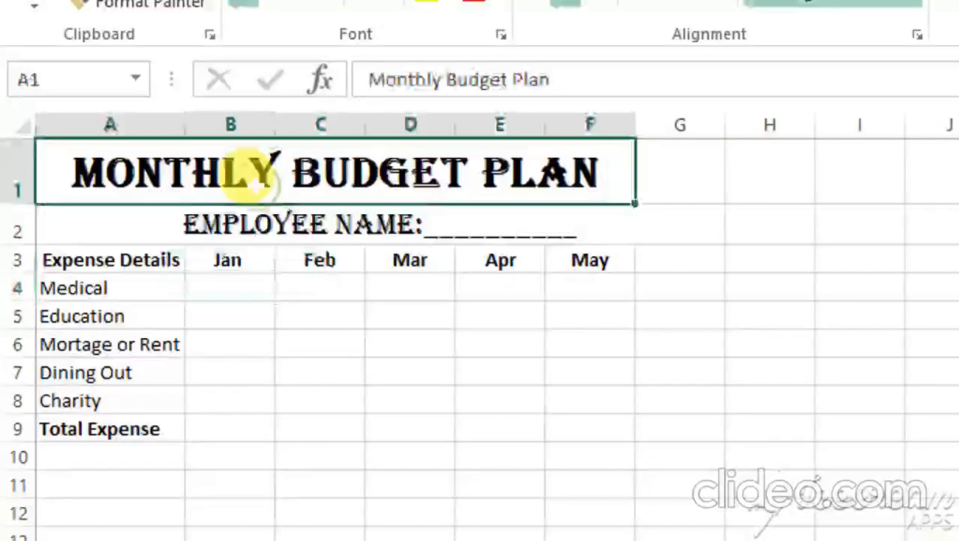
left_click(219, 281)
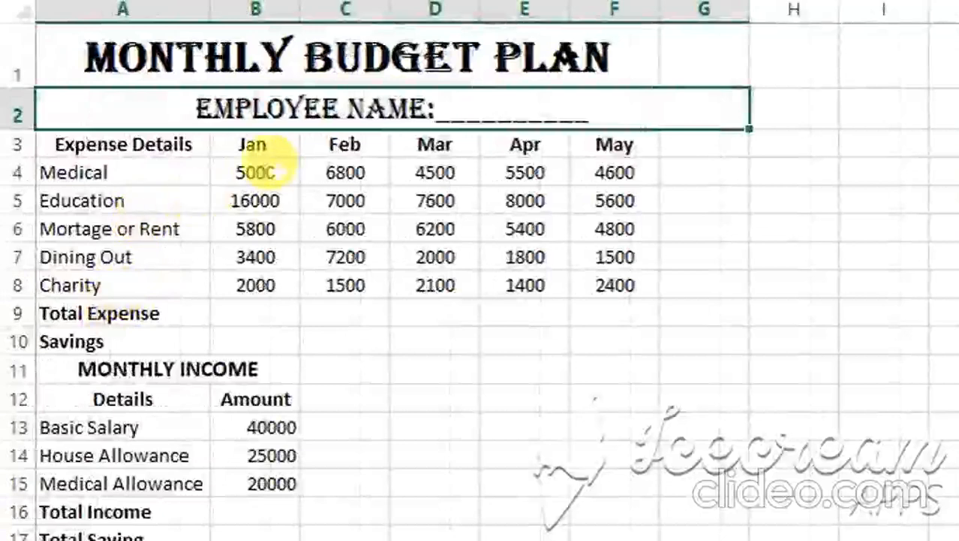
Step: Total the January expenses in cell B9 with a SUM formula over B4:B8
left_click(242, 308)
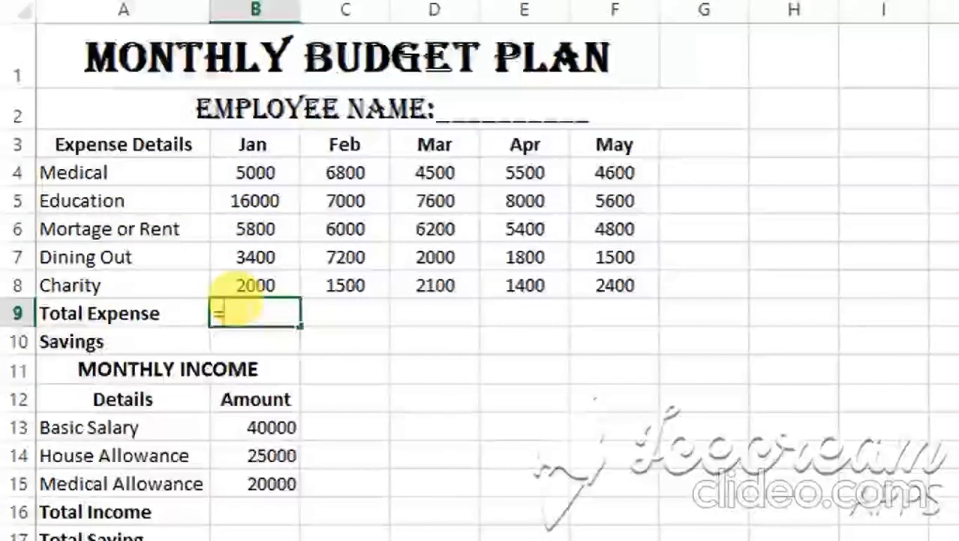
type("Sum")
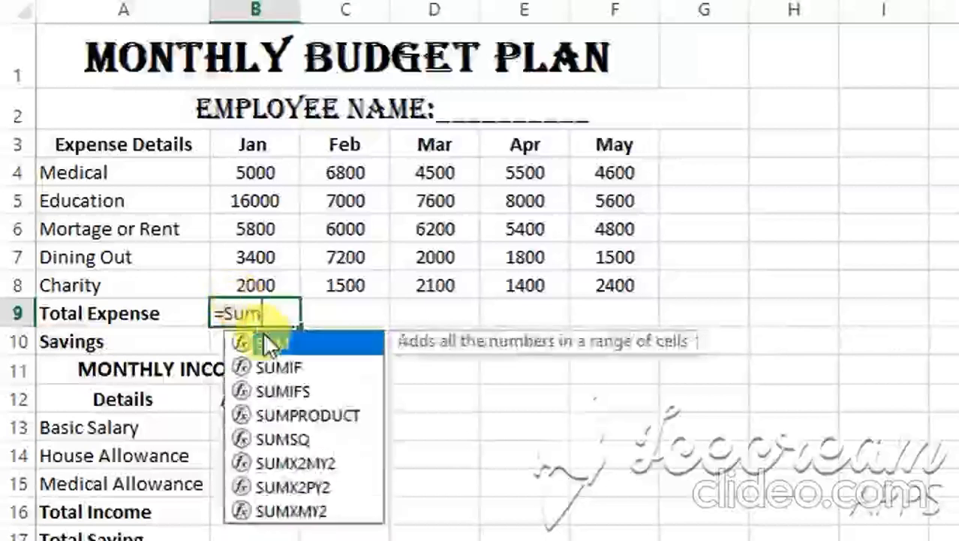
double_click(264, 342)
left_click(246, 171)
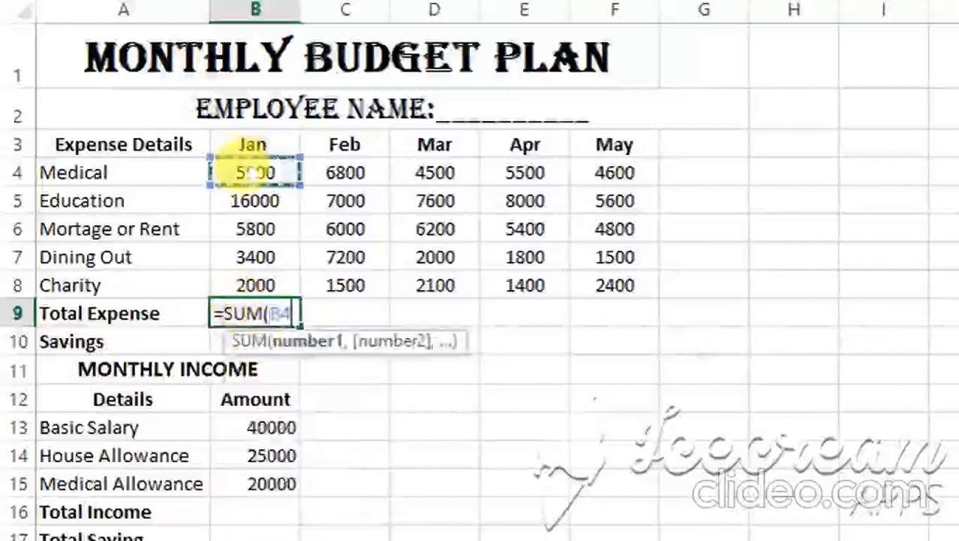
left_click_drag(250, 170, 235, 276)
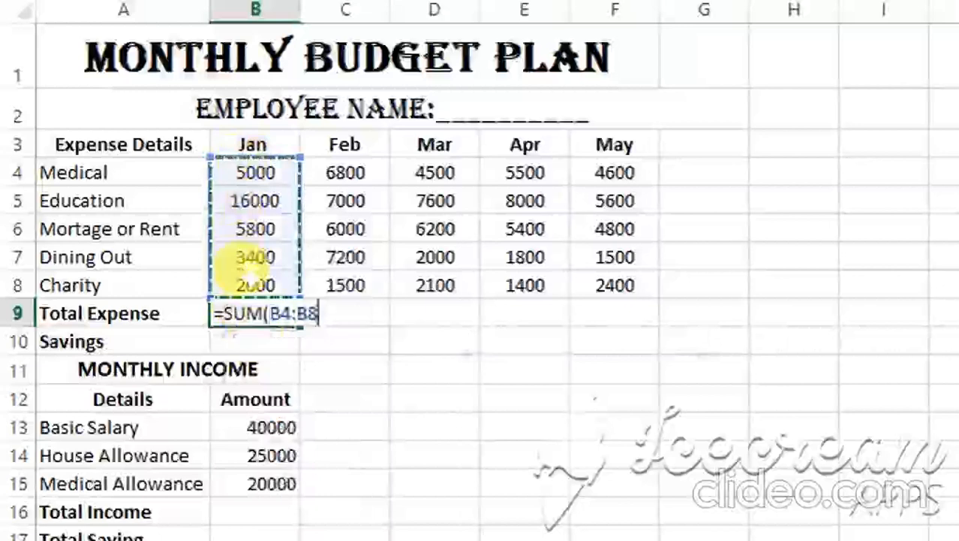
key("Return")
Step: Clear the SUM formula from the January Total Expense cell B9
left_click(254, 309)
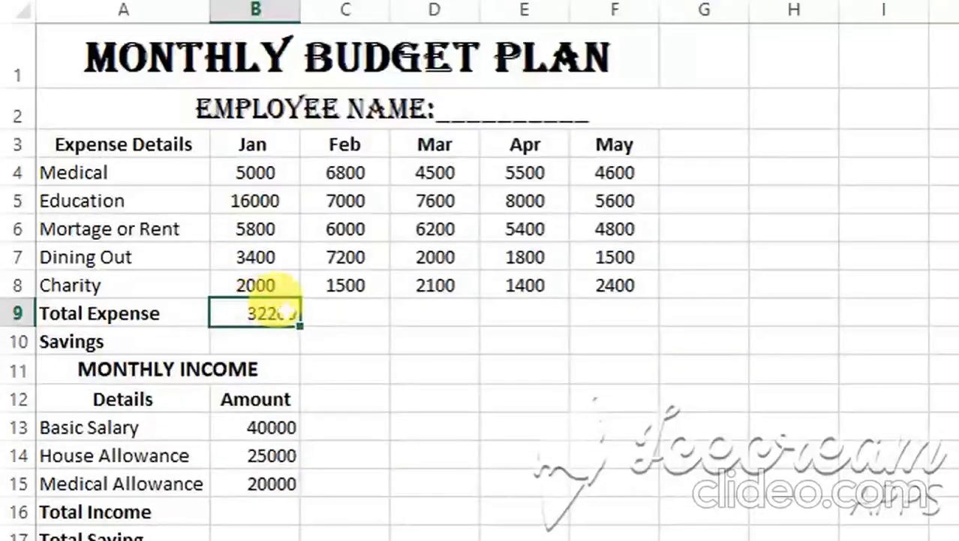
double_click(284, 308)
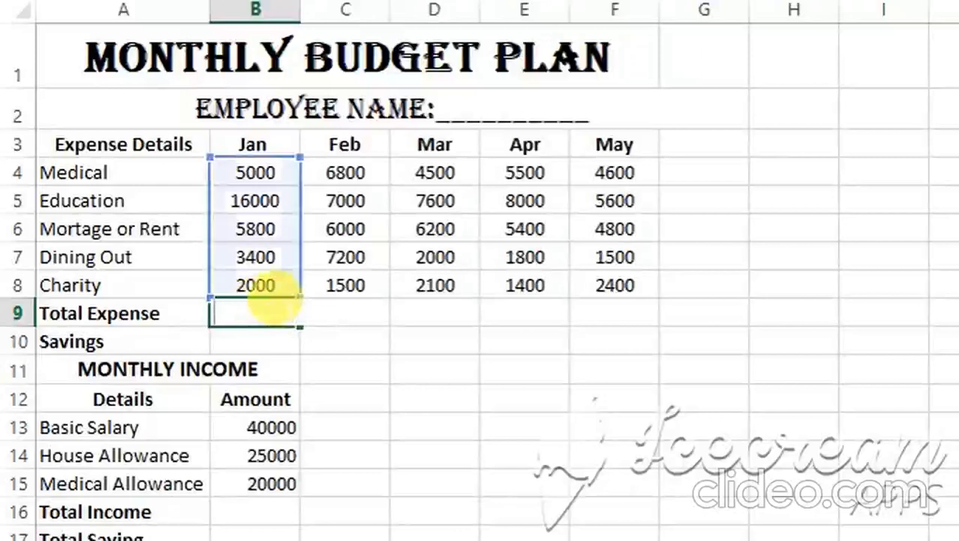
key("Return")
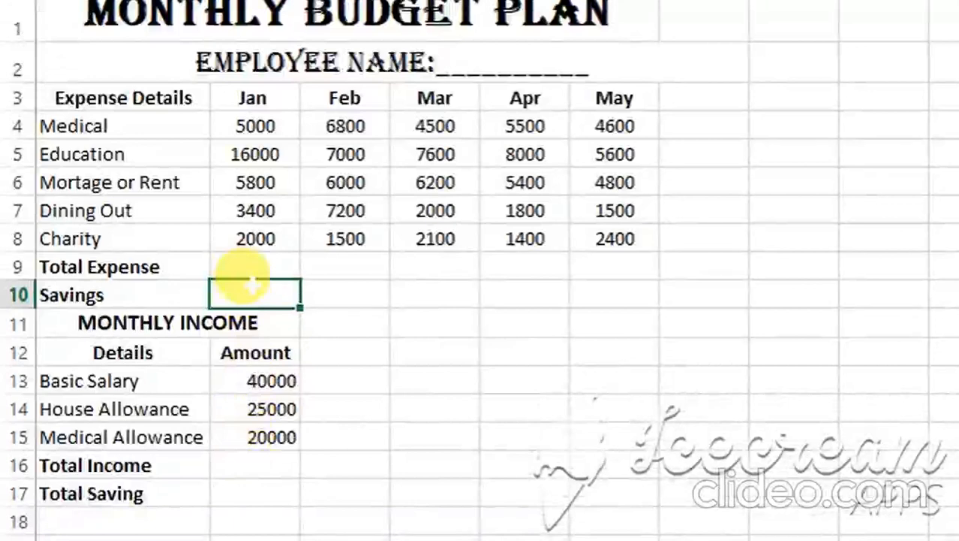
Step: Calculate Total Income in cell B16 with a SUM formula over the income amounts B13:B15
scroll(259, 338, "down", 1)
left_click(276, 433)
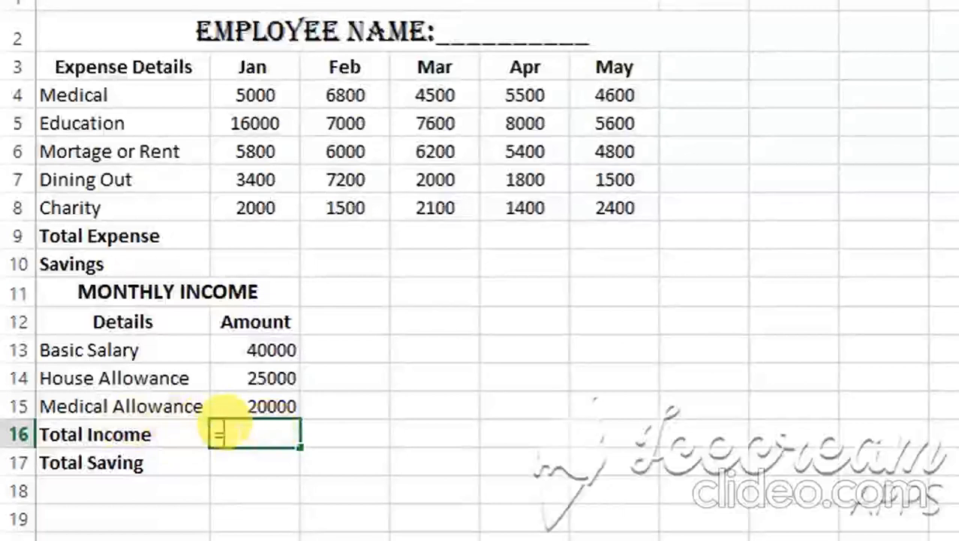
type("=sum")
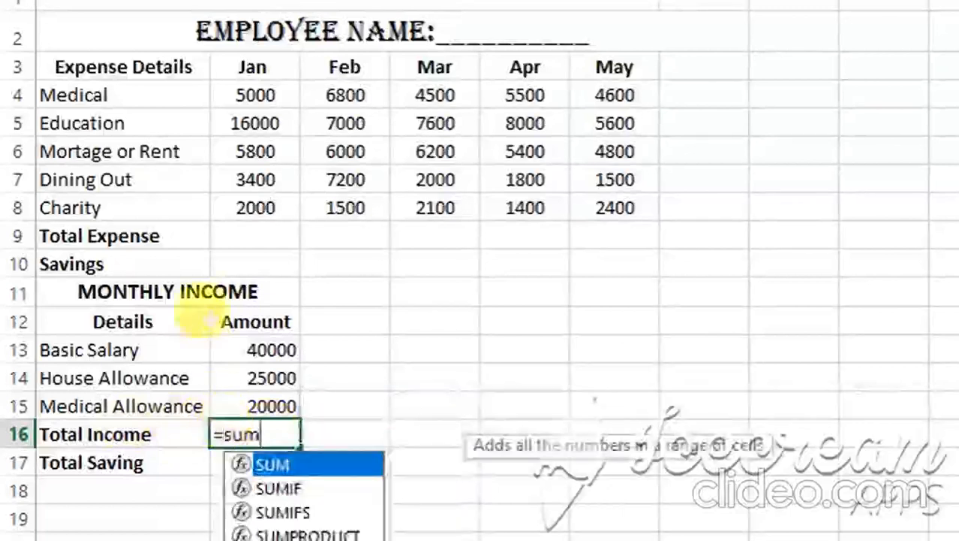
left_click_drag(259, 349, 257, 404)
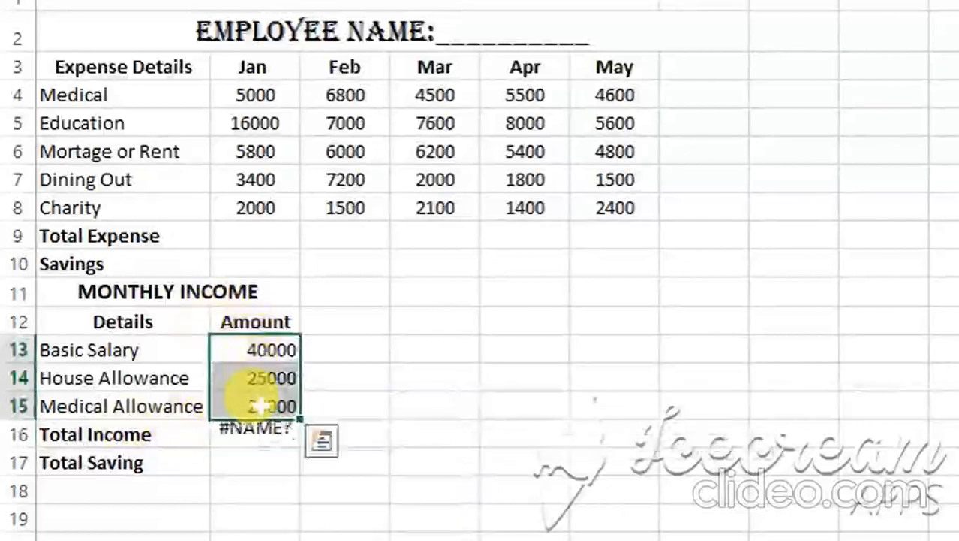
double_click(245, 433)
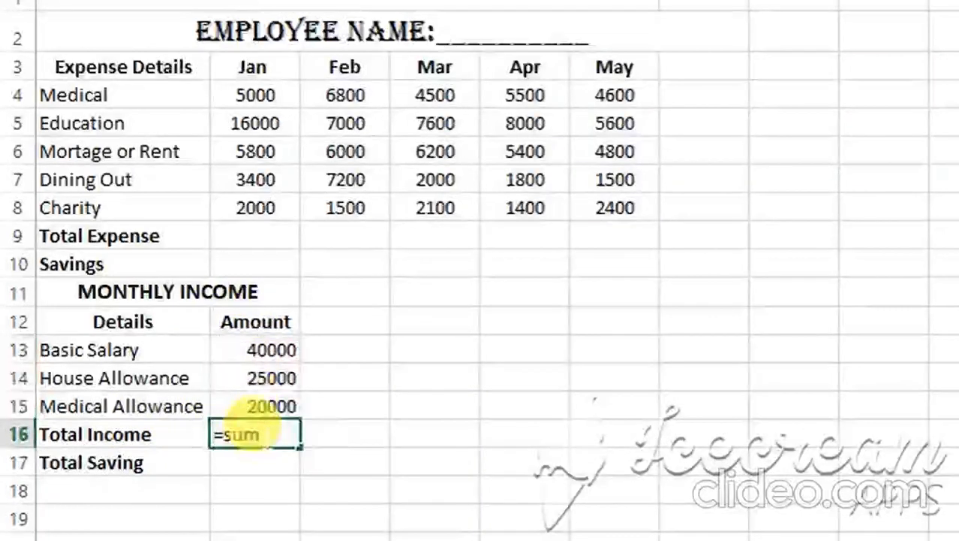
type("(")
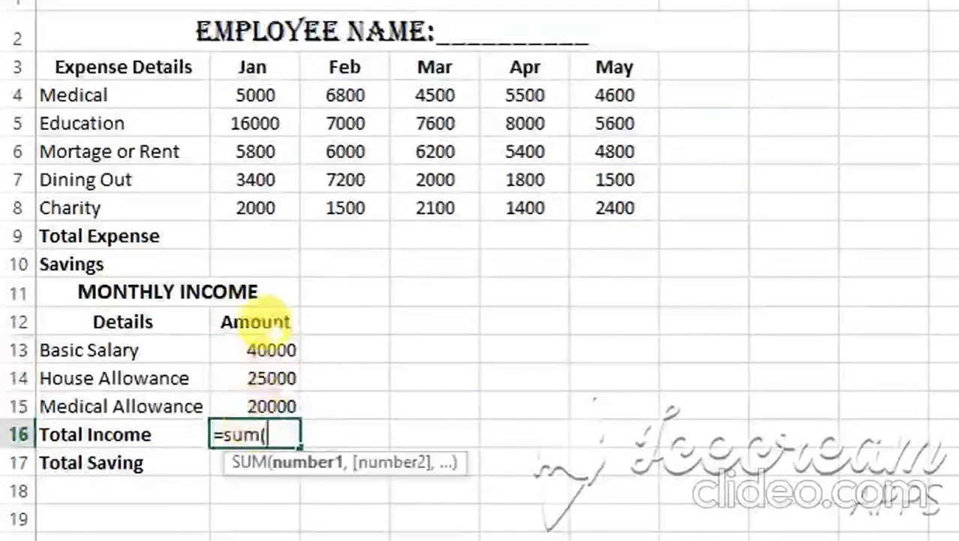
left_click_drag(259, 349, 271, 397)
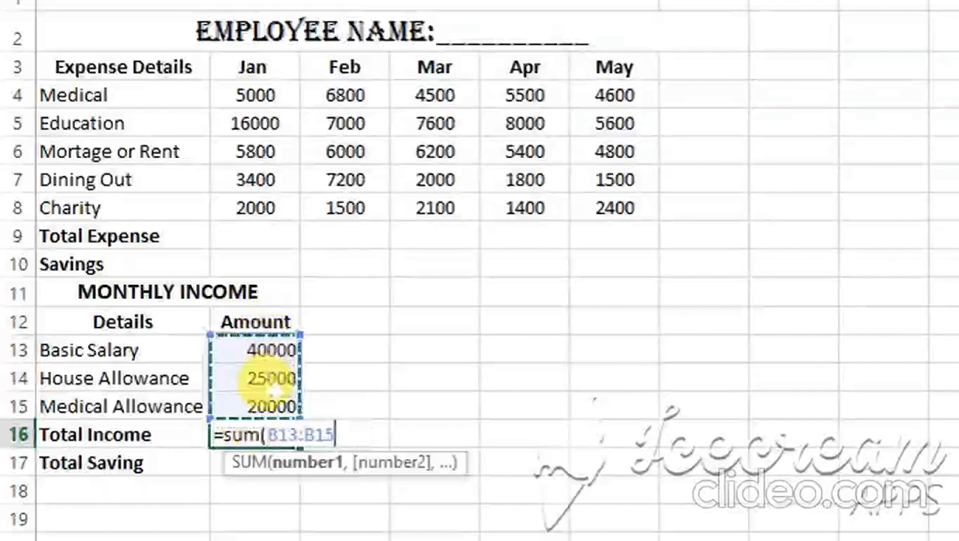
key("Return")
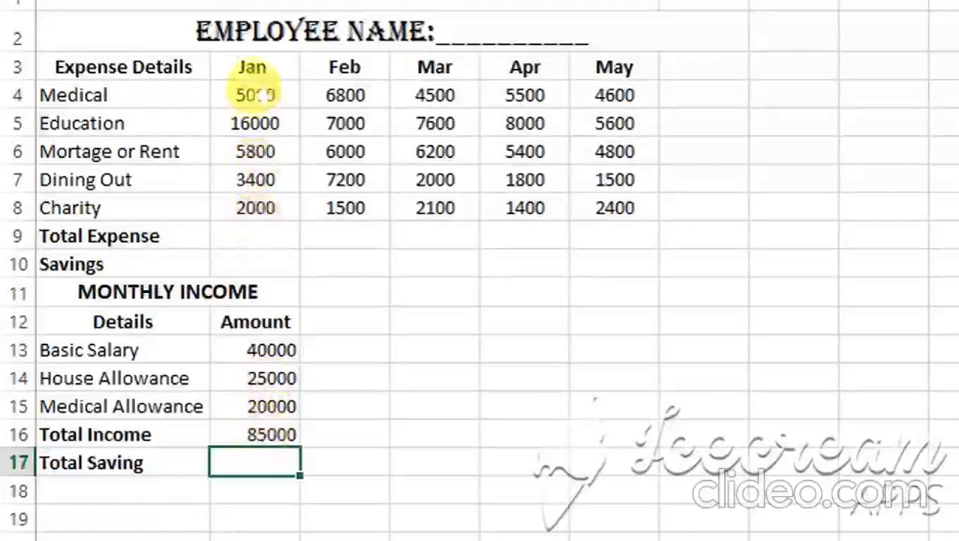
Step: Calculate the January savings in cell B10 as total income minus total expense with =B16-B9
left_click(256, 235)
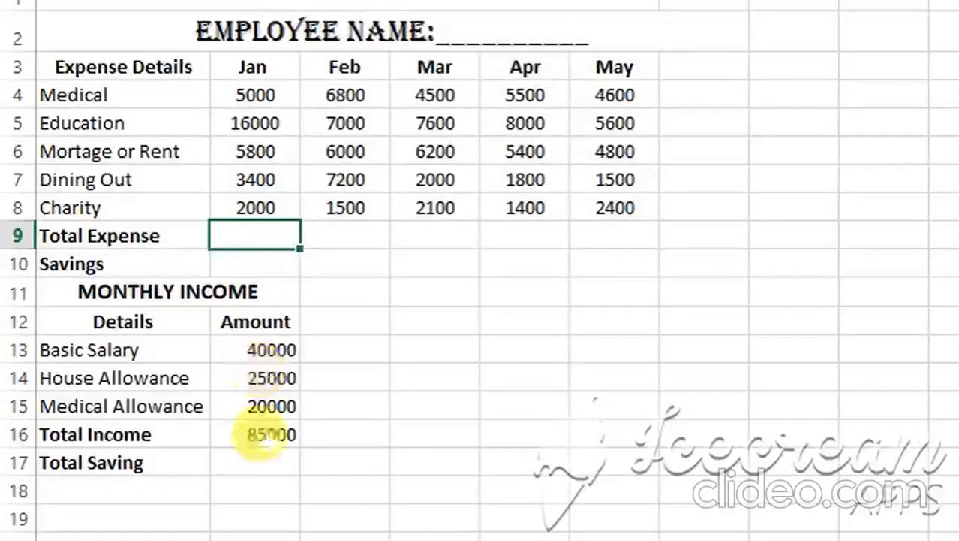
left_click(246, 264)
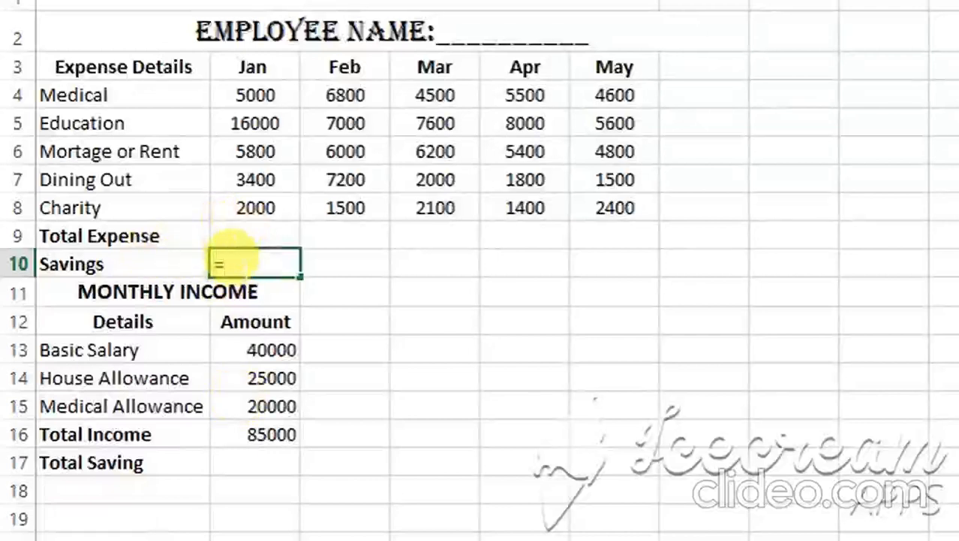
type("=")
left_click(262, 430)
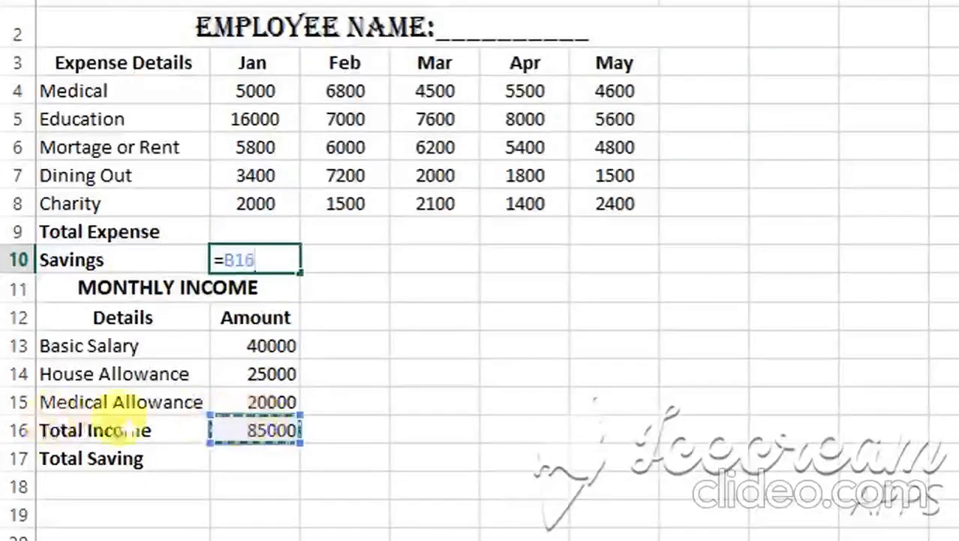
type("-")
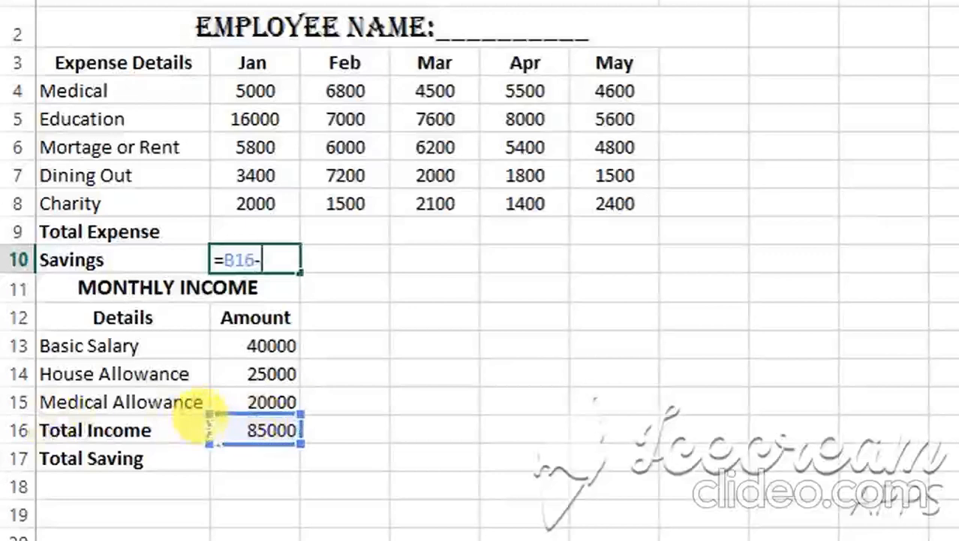
left_click(259, 233)
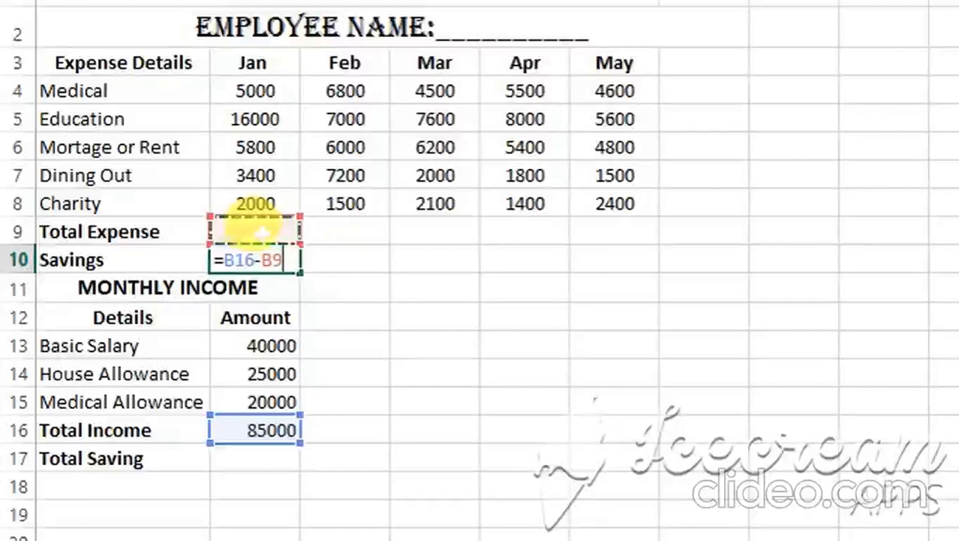
key("Return")
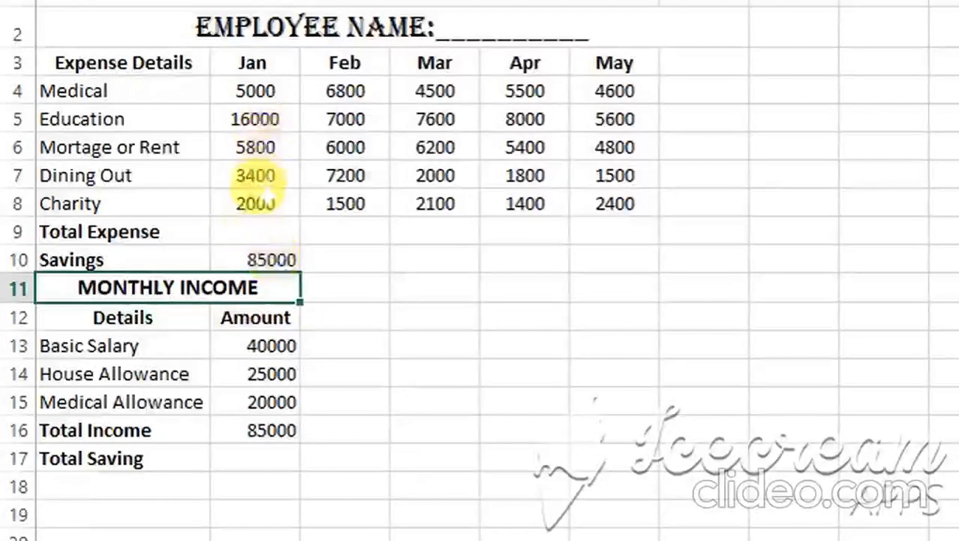
Step: Calculate the February savings in cell C10 as total income minus total expense with =B16-C9, and select the March savings cell
left_click(323, 255)
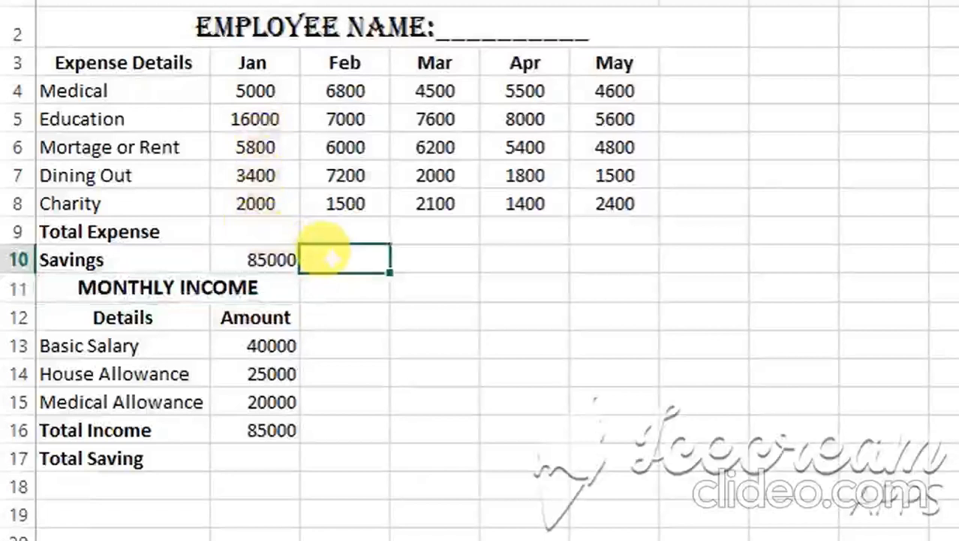
type("=")
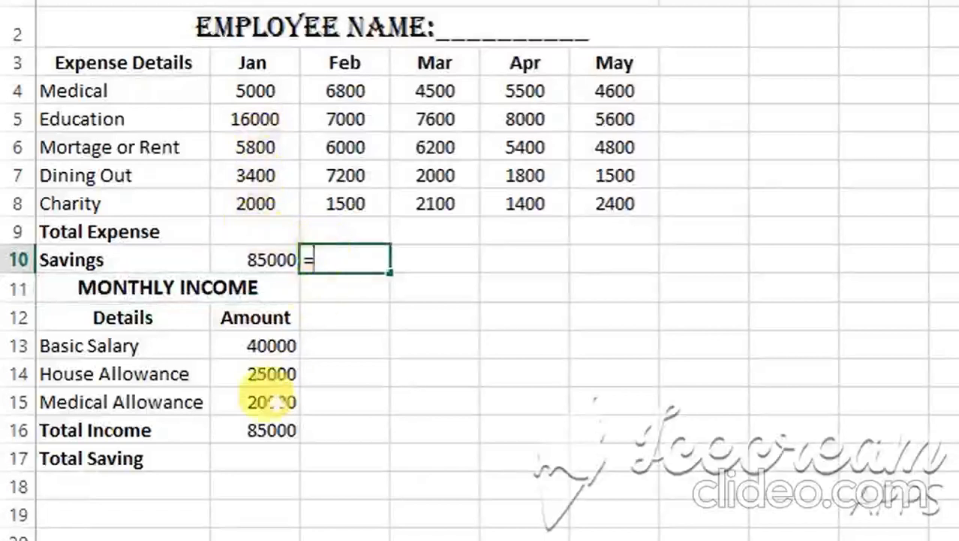
left_click(261, 428)
type("-")
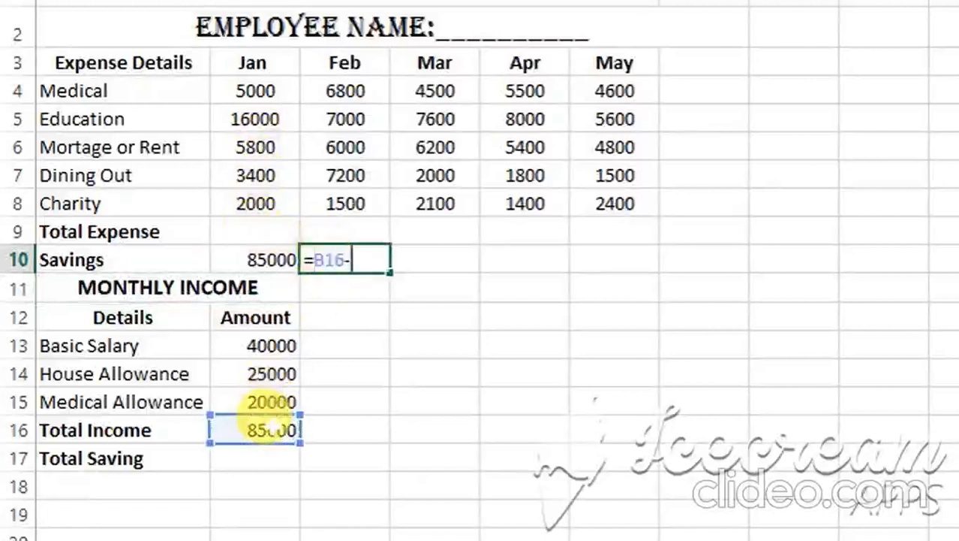
left_click(340, 225)
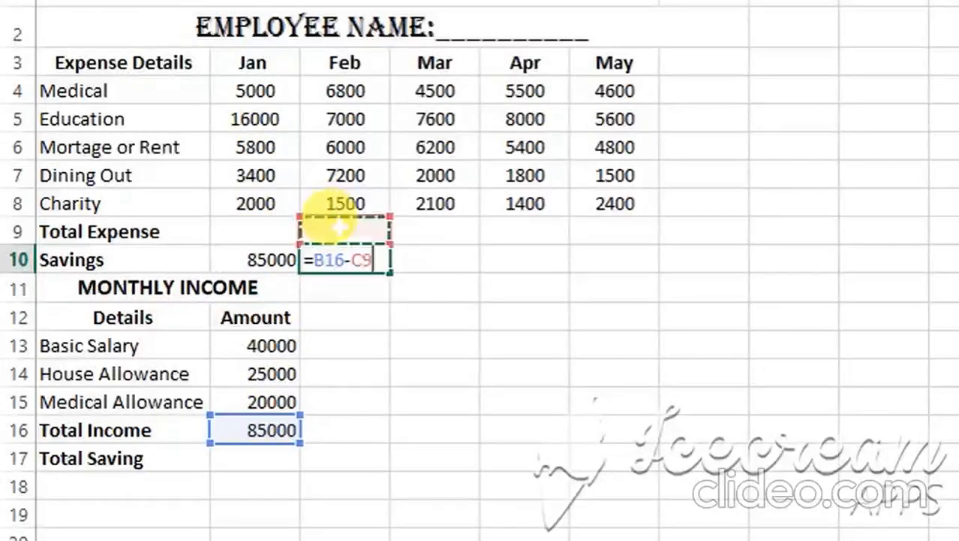
key("Return")
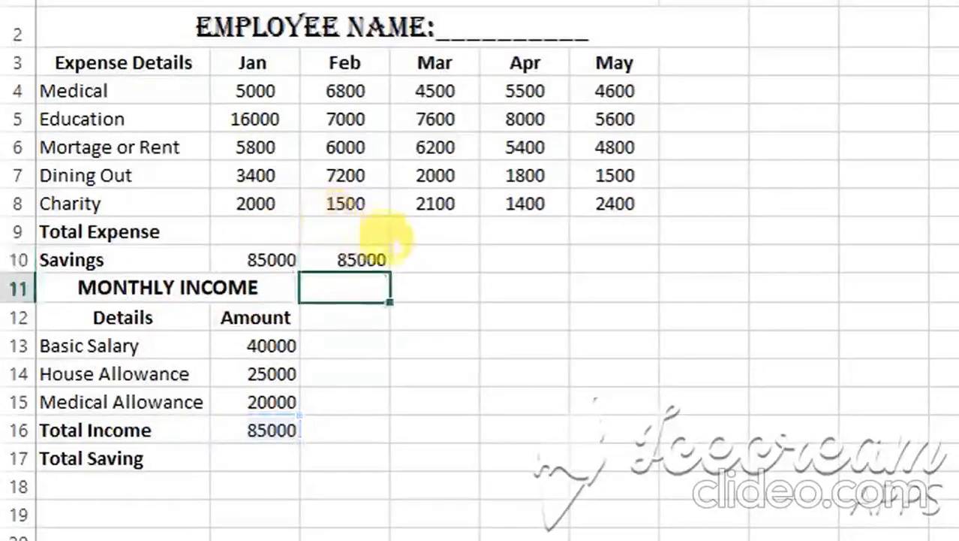
left_click(433, 254)
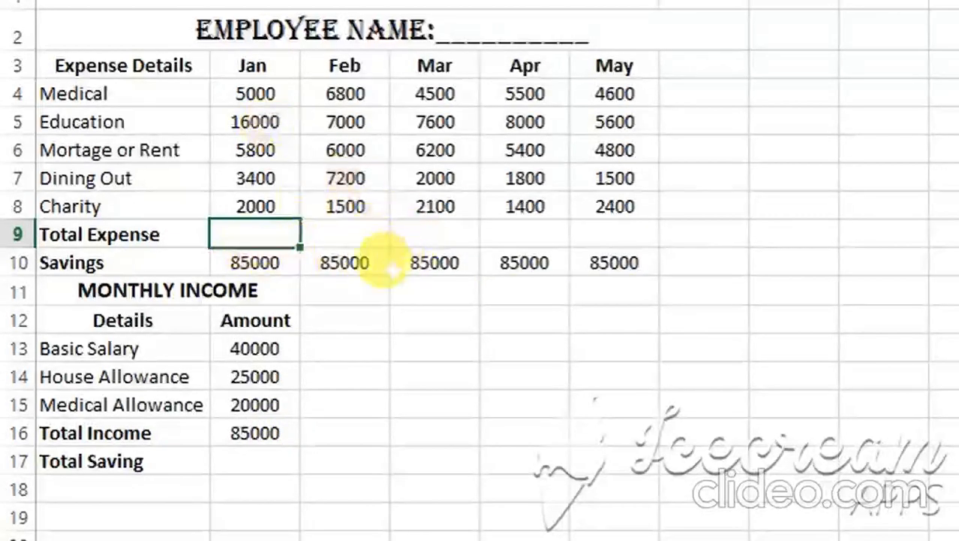
Step: Calculate Total Saving in cell B17 with a SUM formula over the January to May savings B10:F10
left_click(266, 457)
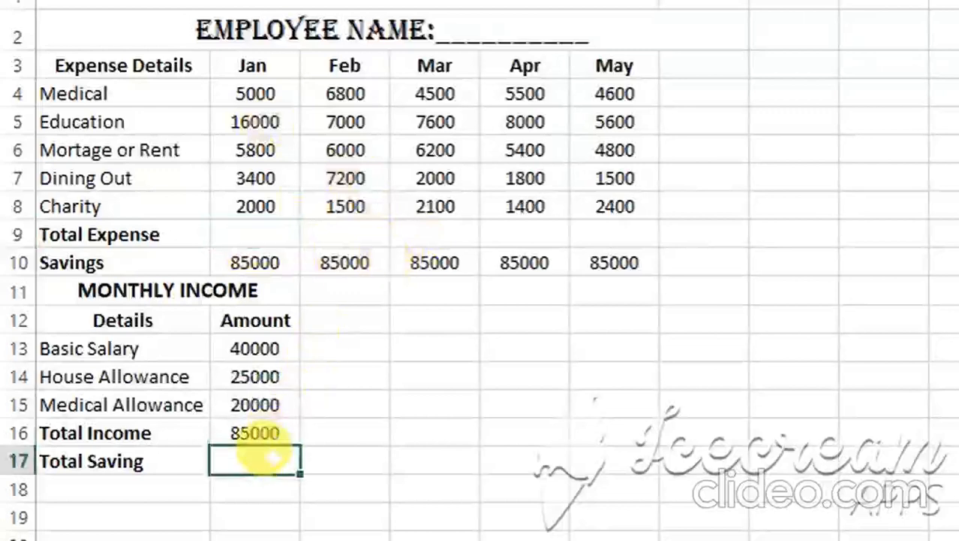
type("=")
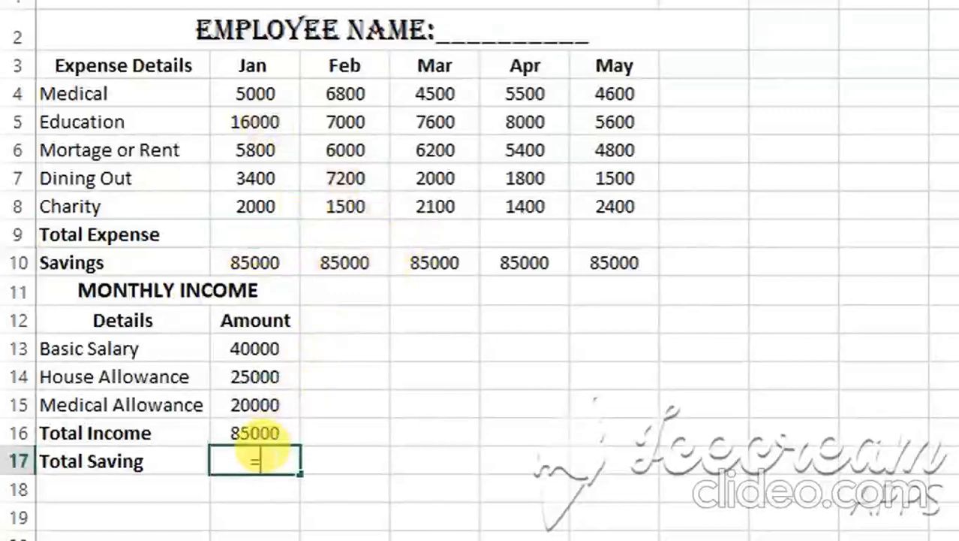
type("sum")
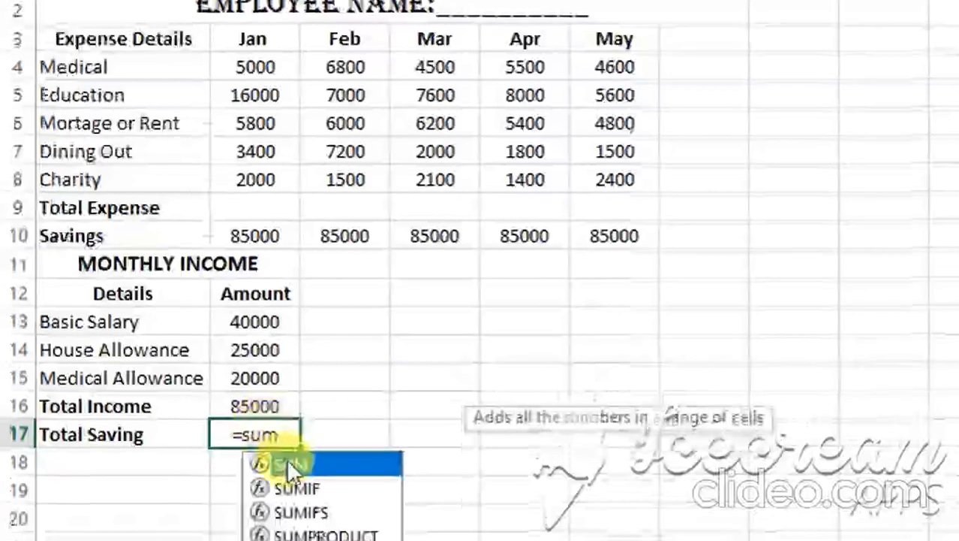
double_click(287, 461)
left_click(224, 234)
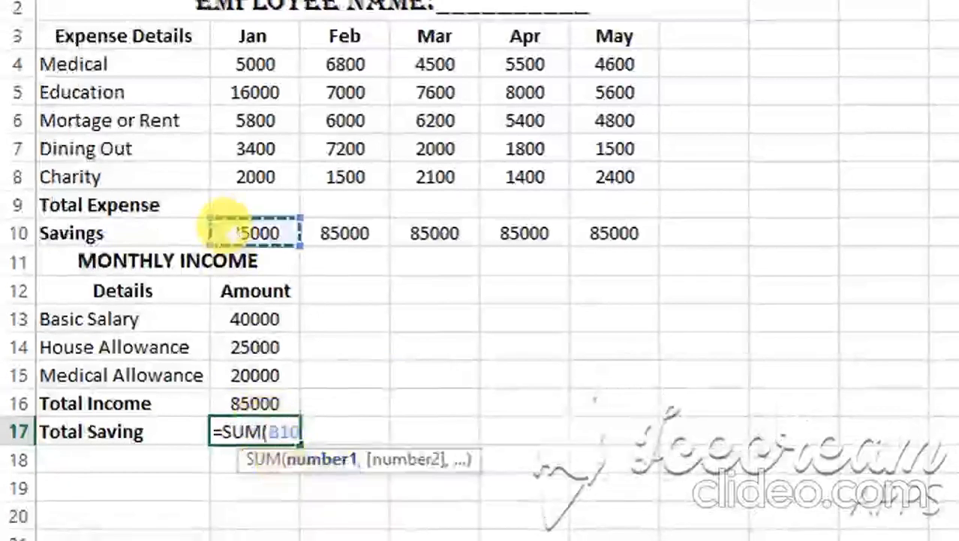
left_click_drag(224, 229, 580, 232)
key("Return")
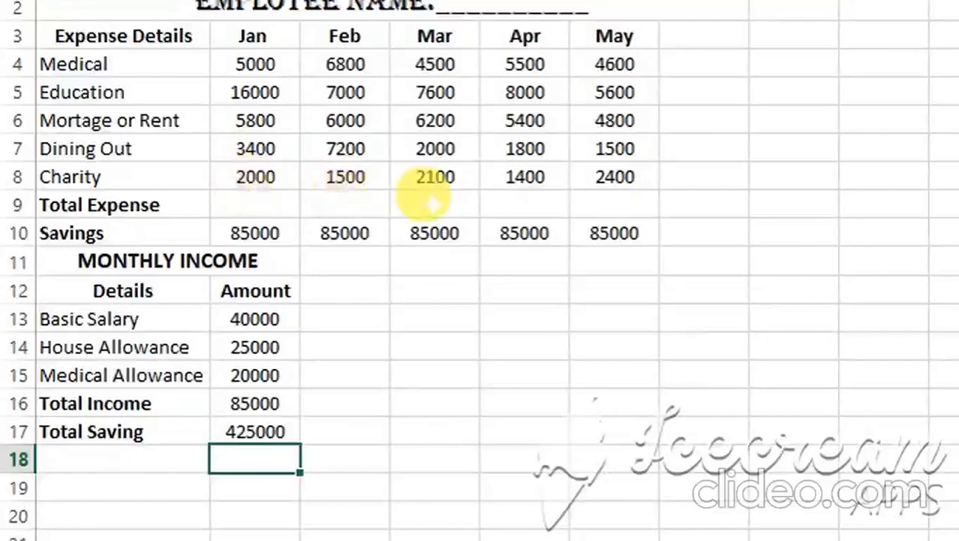
Step: Calculate the January Total Expense in cell B9 with a SUM formula over the expenses B4:B8
left_click(246, 208)
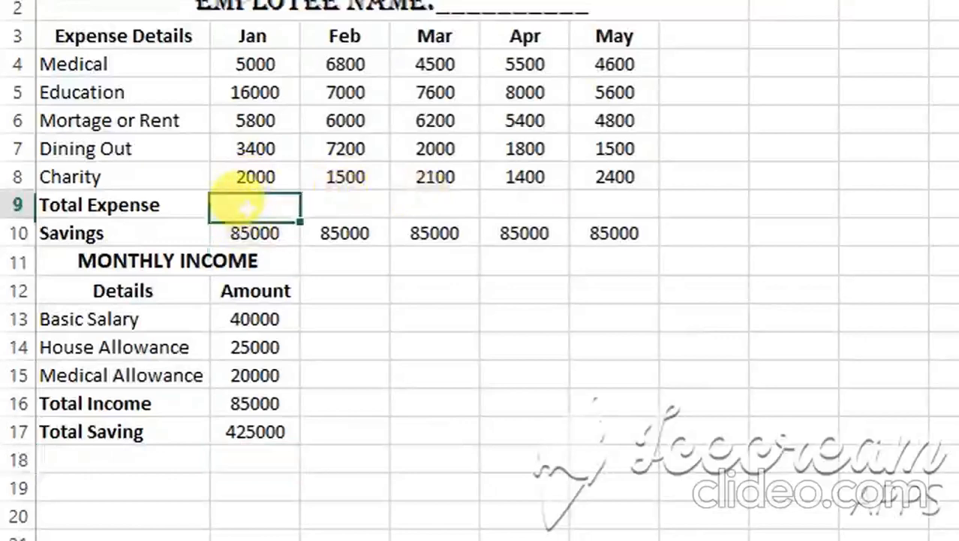
type("=")
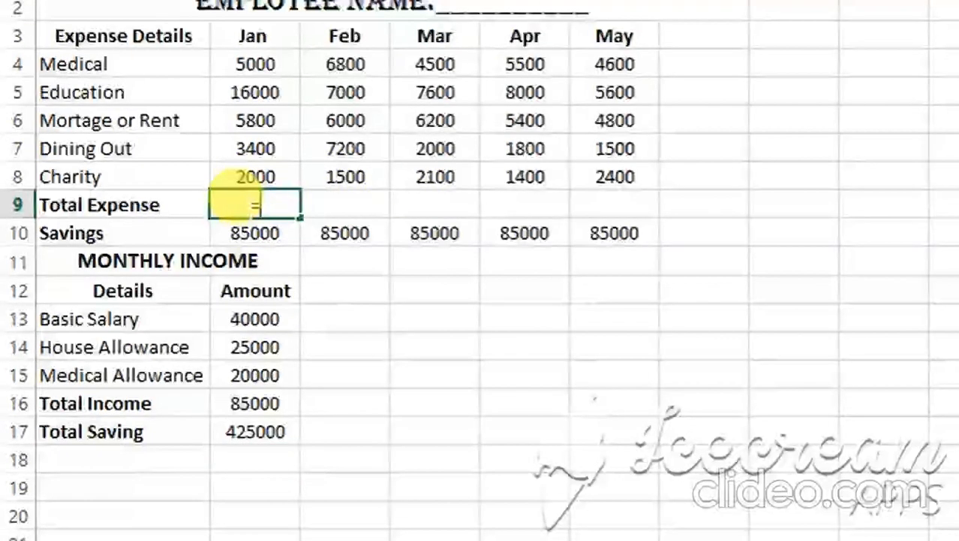
type("sum")
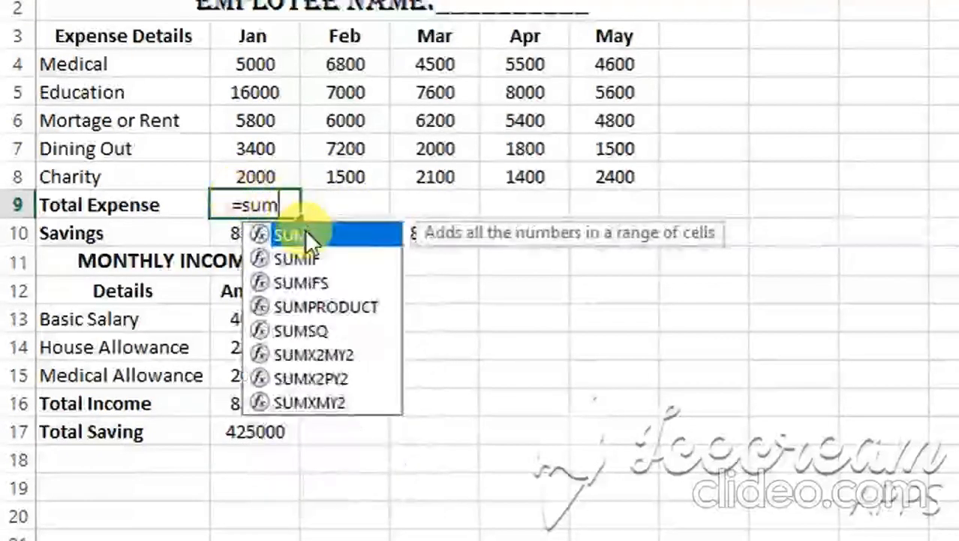
double_click(305, 230)
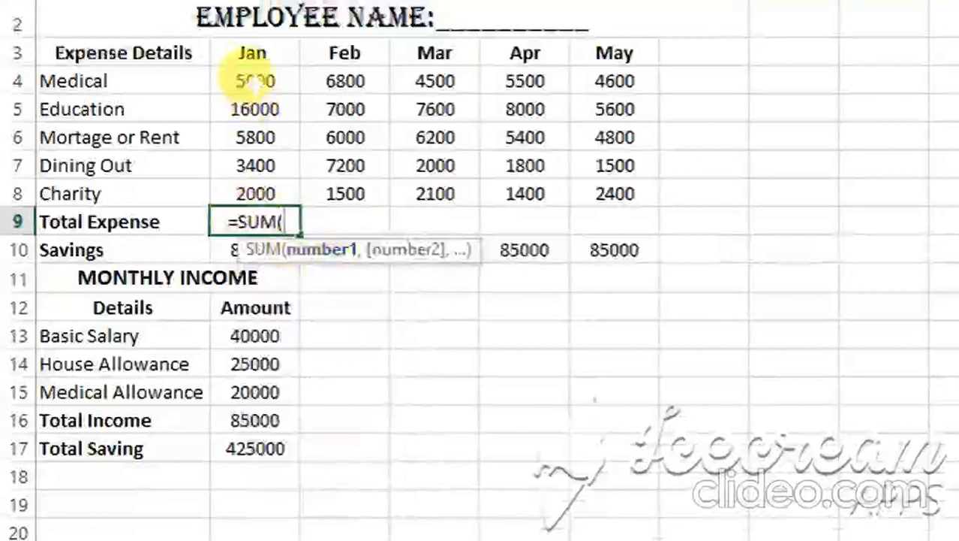
left_click_drag(255, 81, 260, 181)
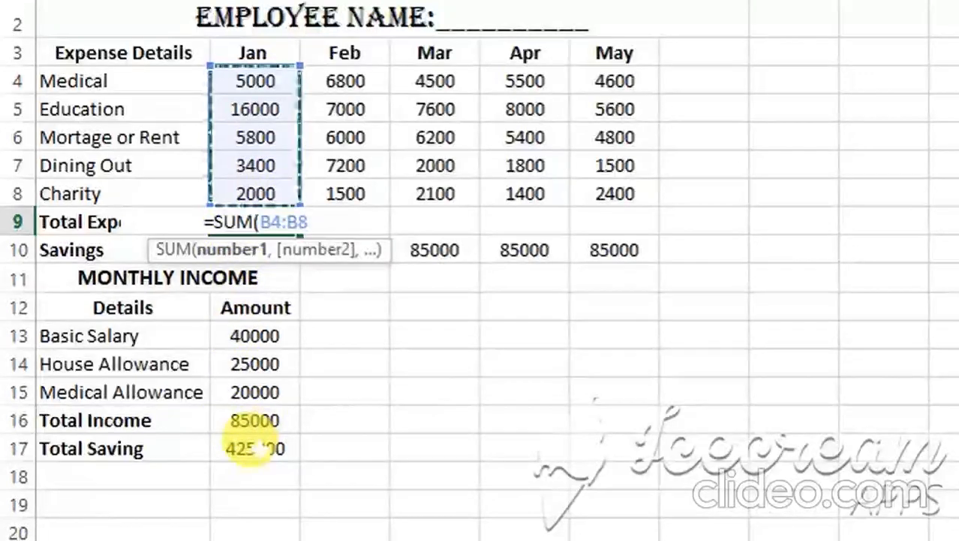
key("Return")
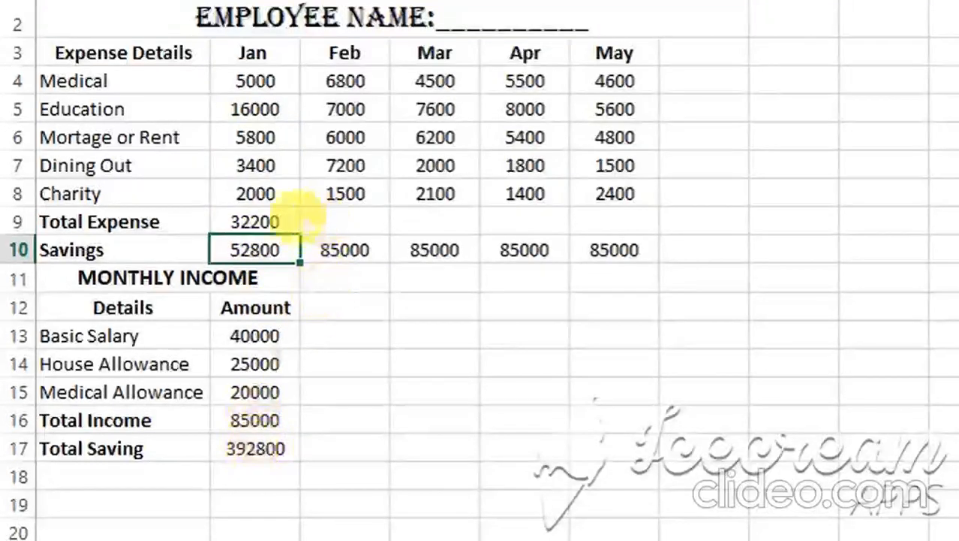
Step: Copy the January Total Expense formula from B9 across the February to May columns through F9
left_click(271, 219)
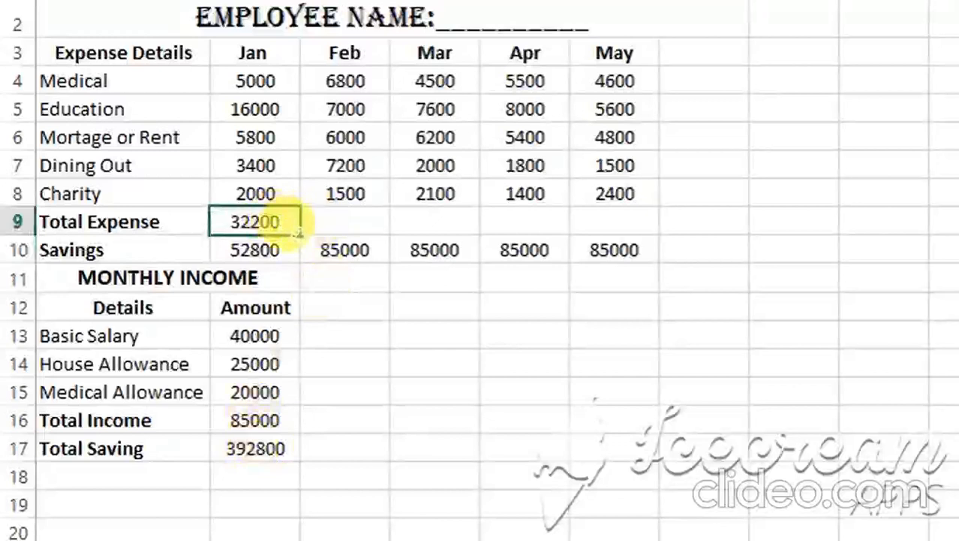
left_click_drag(298, 233, 623, 224)
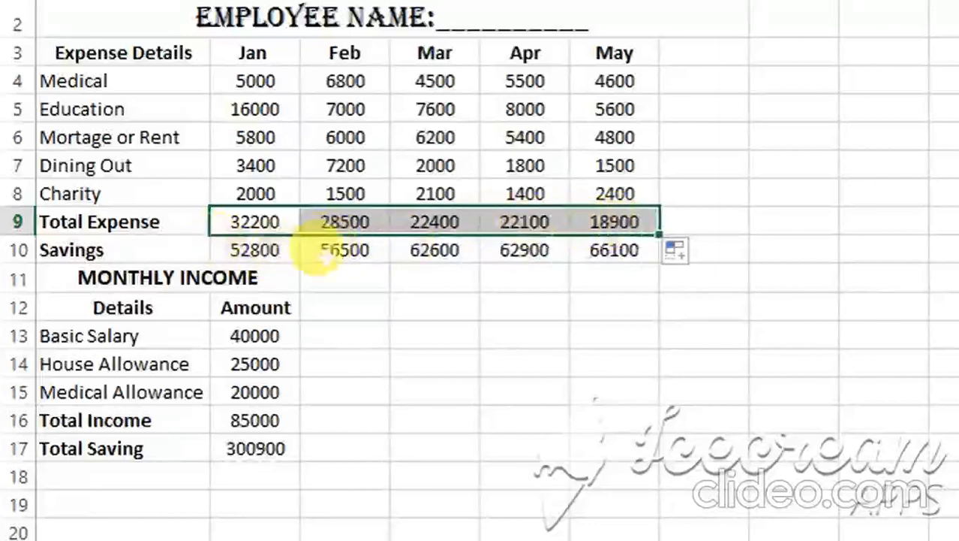
left_click(330, 251)
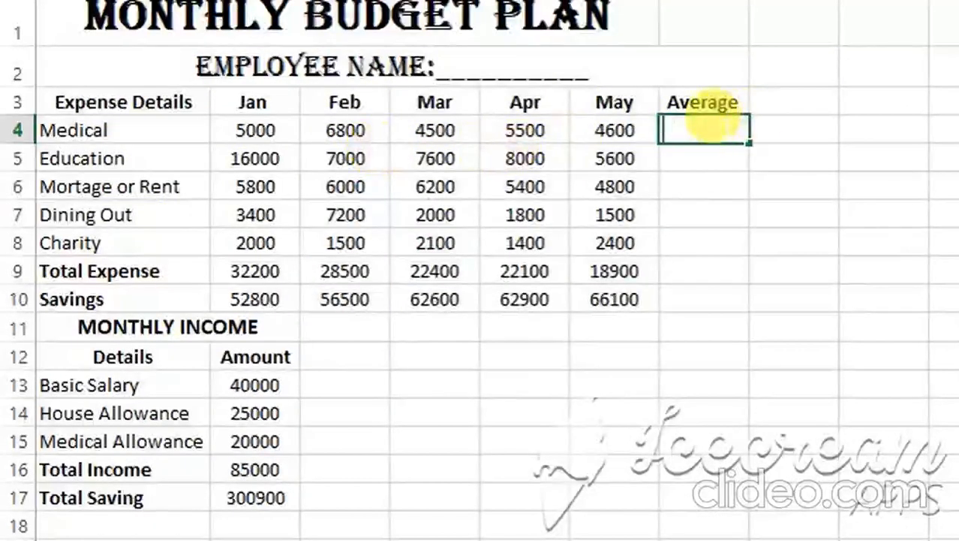
Step: Calculate the Medical average in cell G4 with an AVERAGE formula over B4:F4 and copy it down through the Savings row
type("aver")
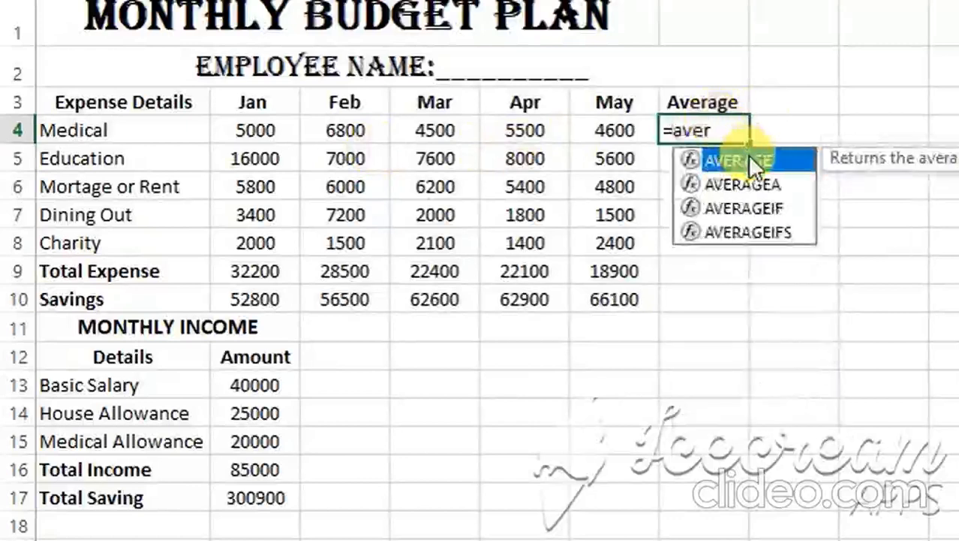
double_click(747, 154)
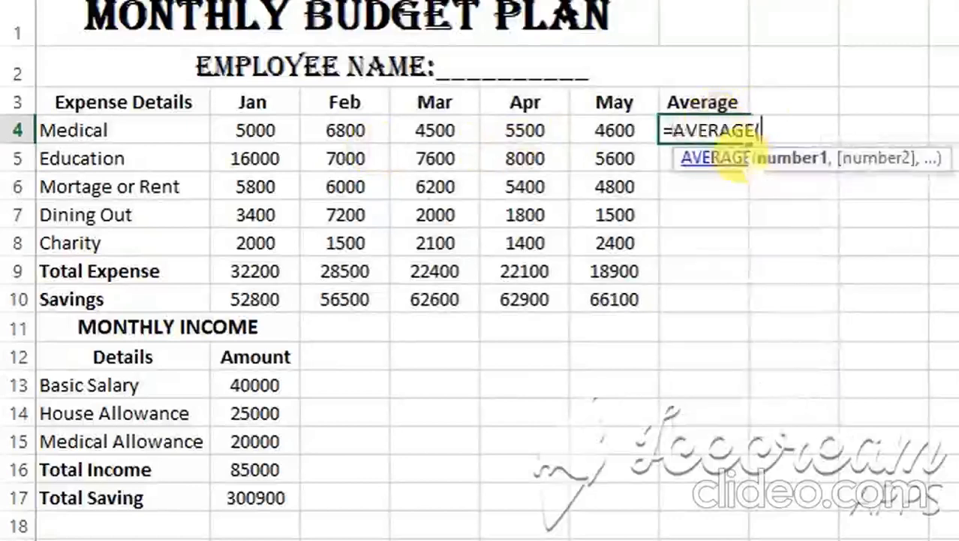
left_click_drag(255, 130, 612, 131)
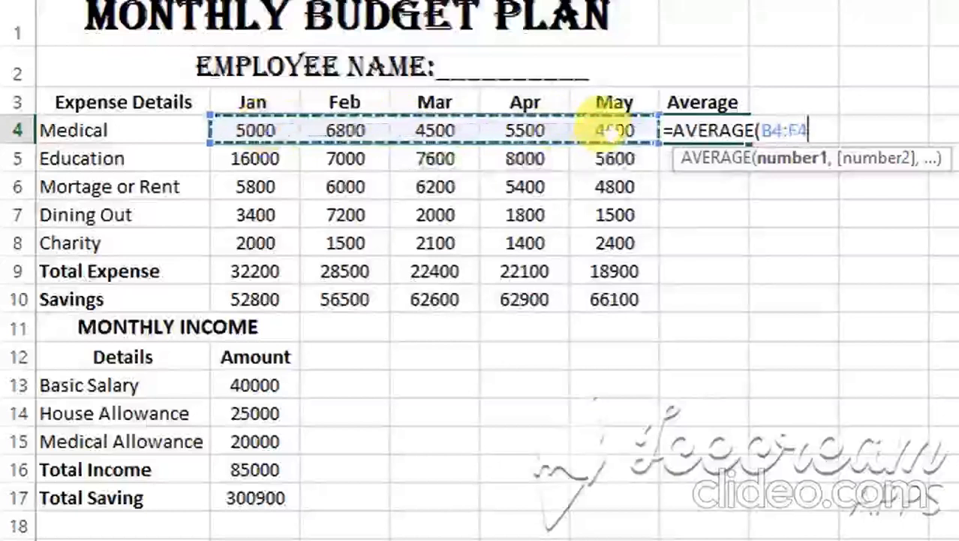
key("Return")
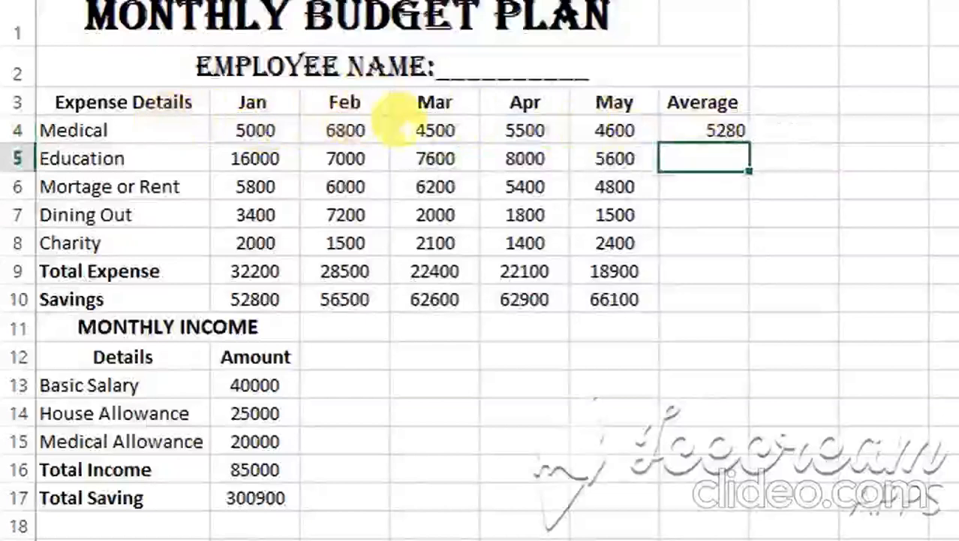
left_click(687, 130)
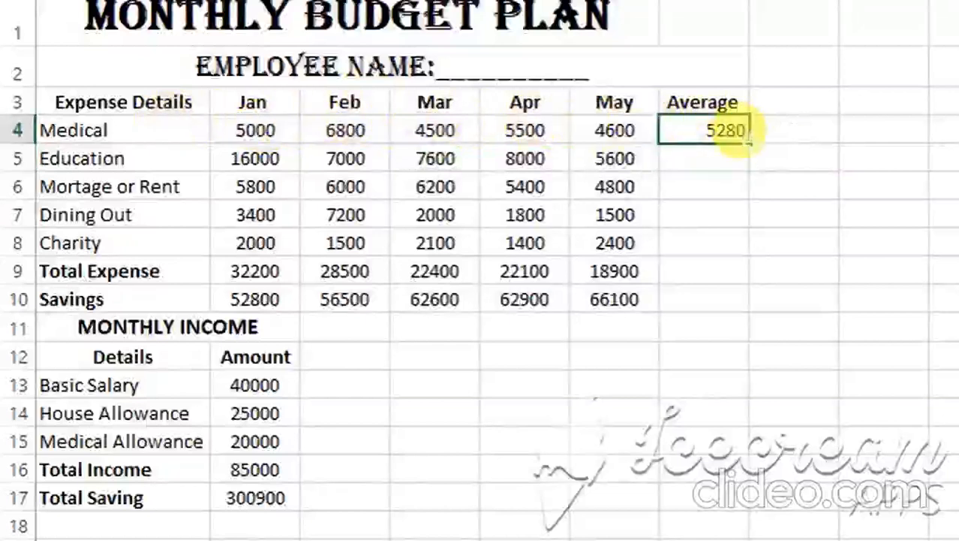
left_click_drag(748, 143, 742, 302)
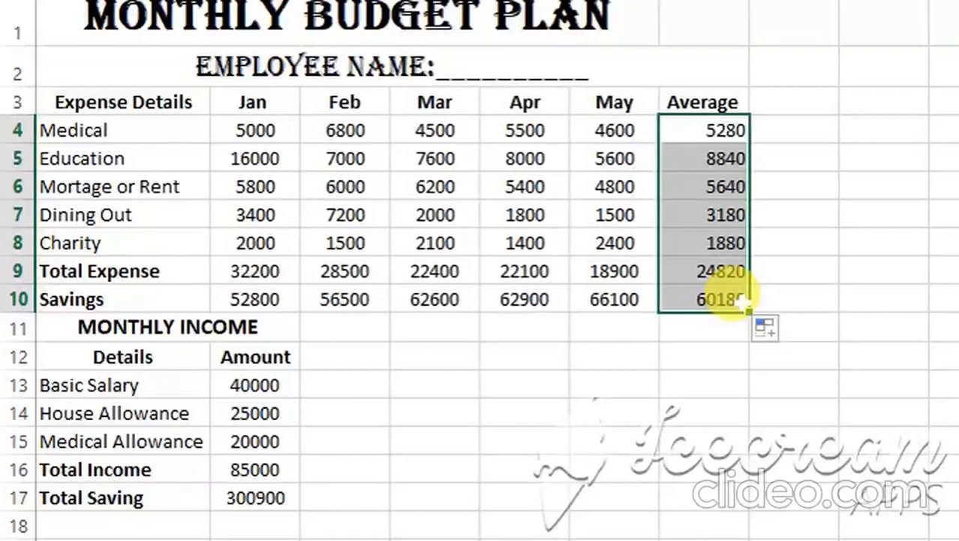
Step: Switch to the PowerPoint presentation and go to the slide on the difference between function and formula
key("alt+Tab")
key("alt+Tab")
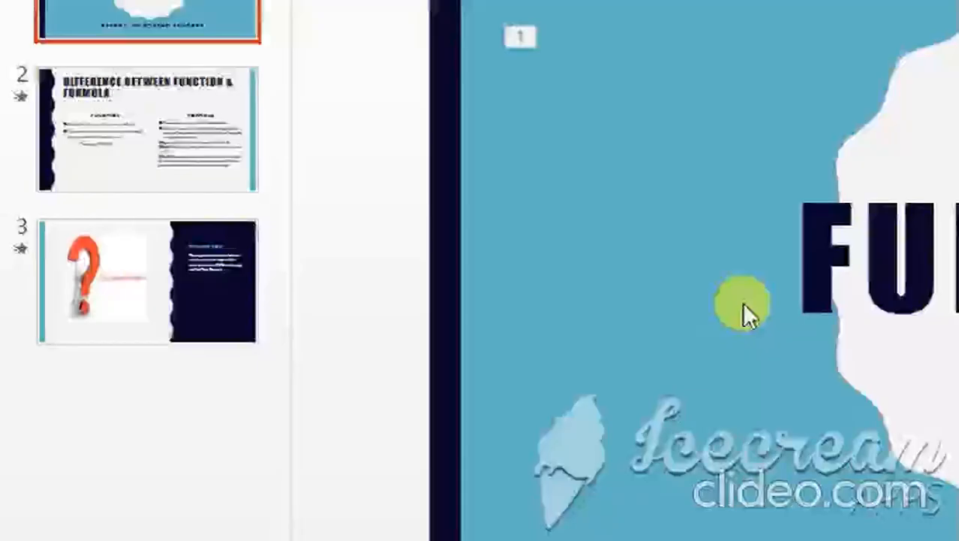
key("Down")
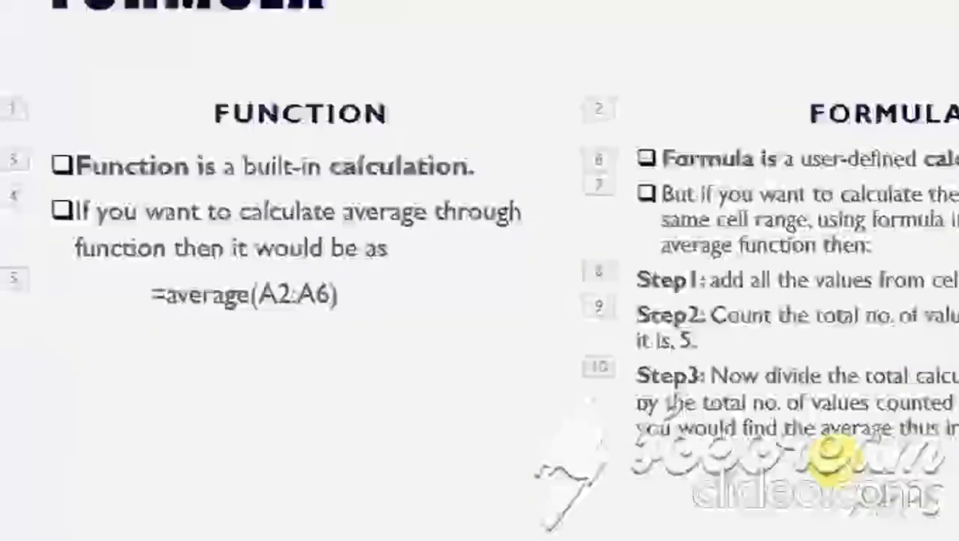